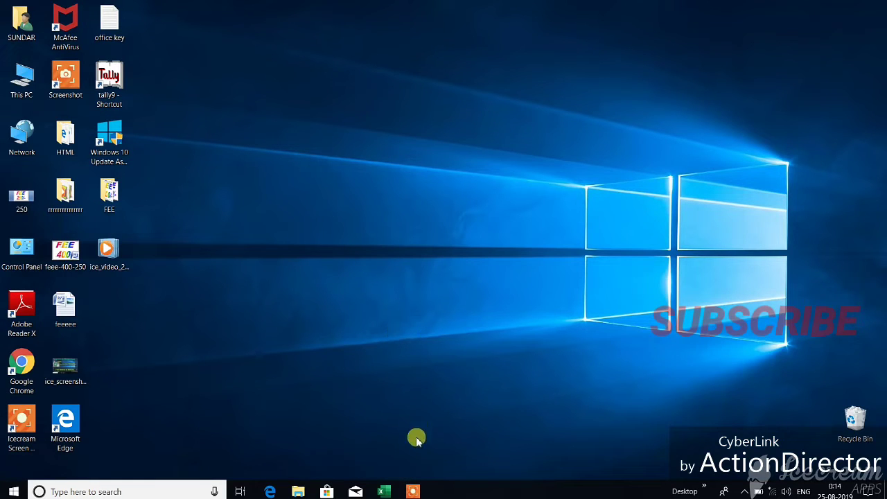
- Launch Excel from the taskbar icon to get a blank Book1 workbook
left_click(388, 491)
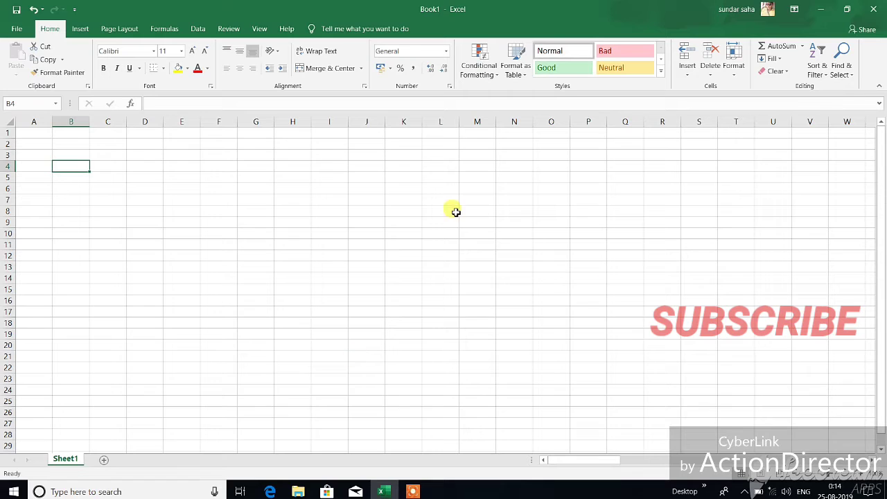
- Enter 1 in B3 and 2 in B4, then drag-fill the series down to 25 in B27
left_click(77, 153)
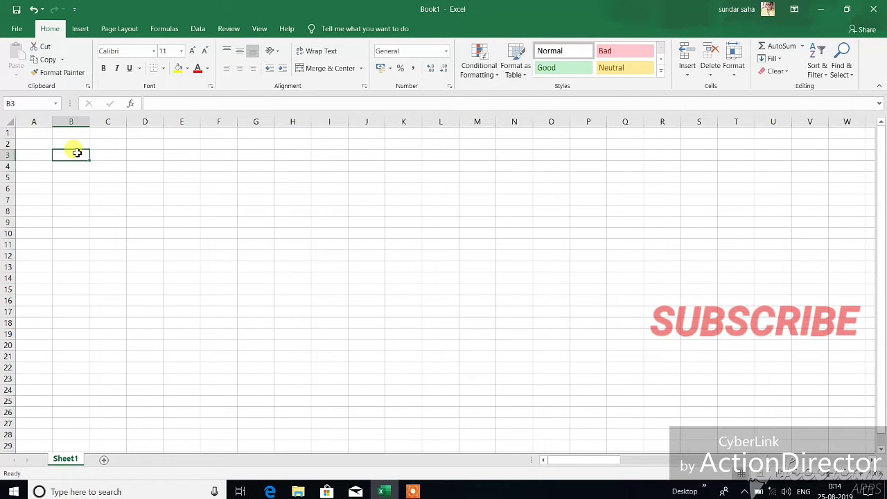
type("1")
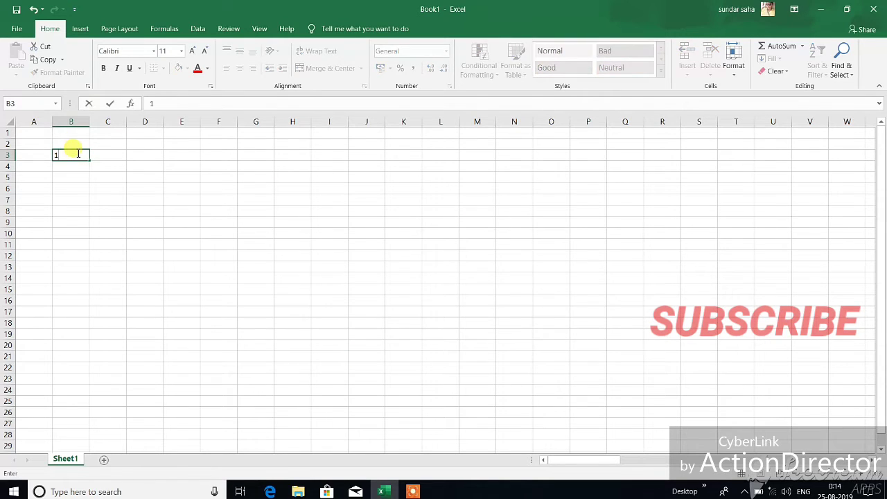
left_click(189, 155)
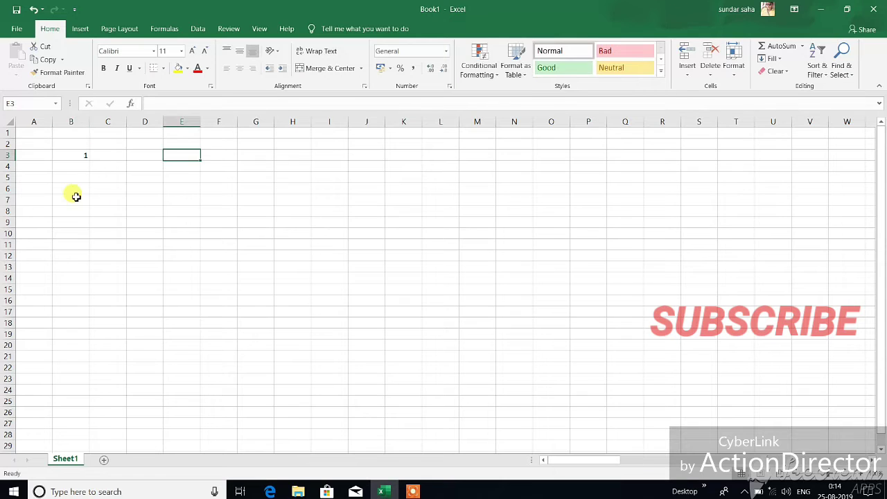
left_click(61, 155)
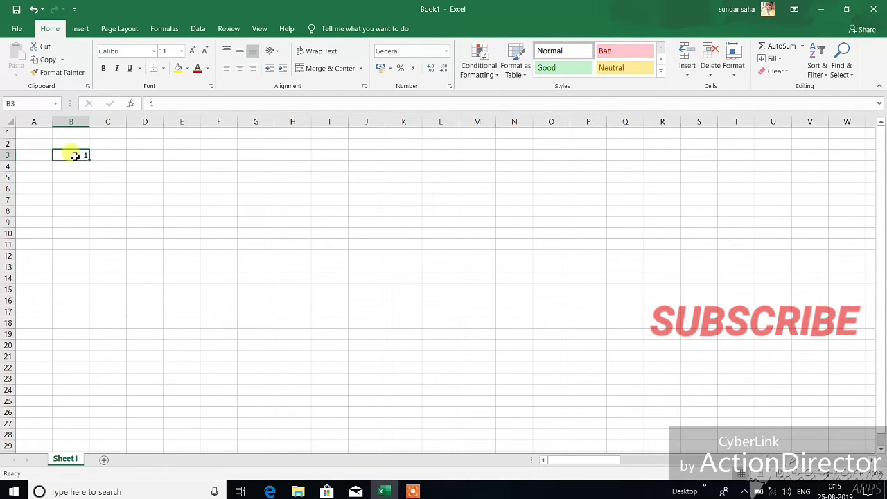
left_click(106, 158)
left_click(81, 157)
left_click(81, 165)
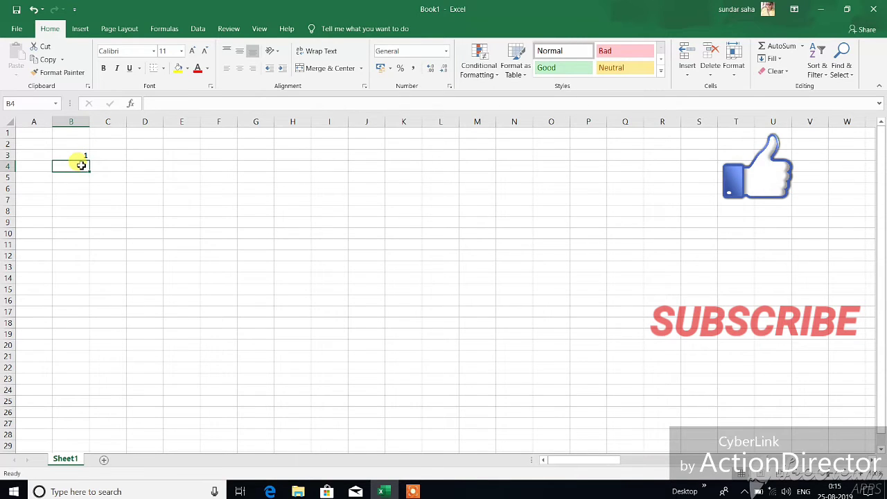
type("2")
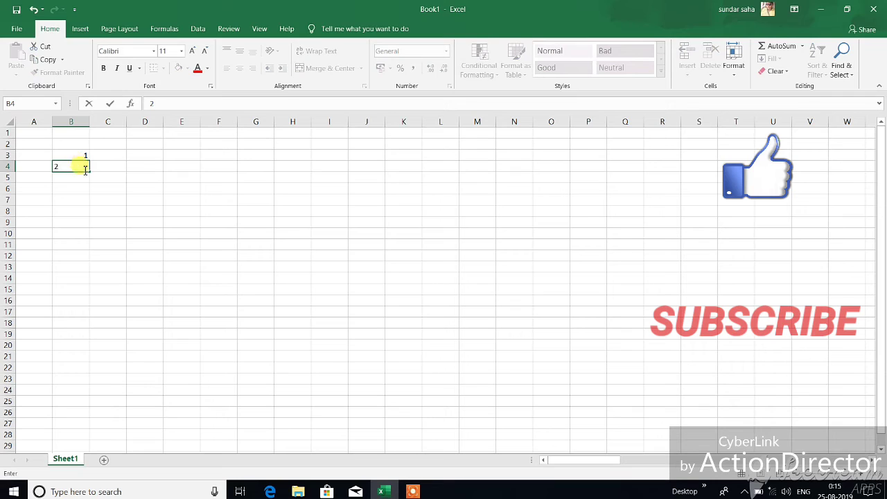
left_click(83, 162)
left_click(89, 155)
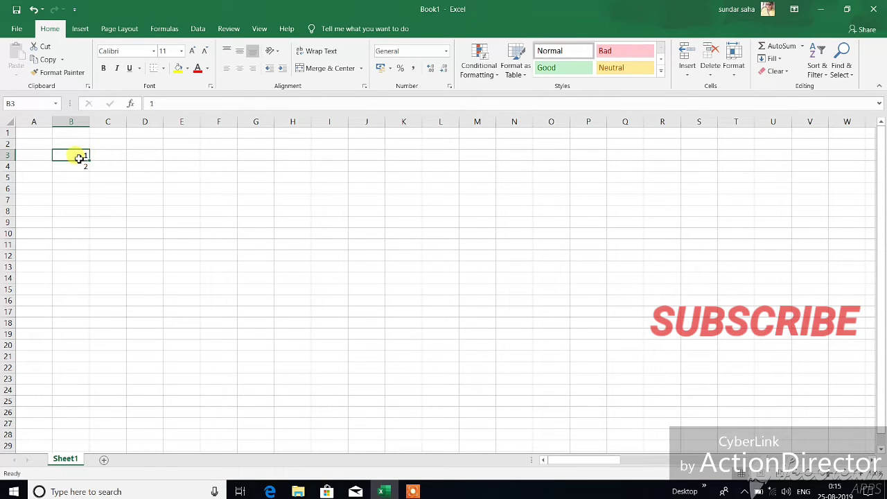
left_click_drag(89, 161, 89, 420)
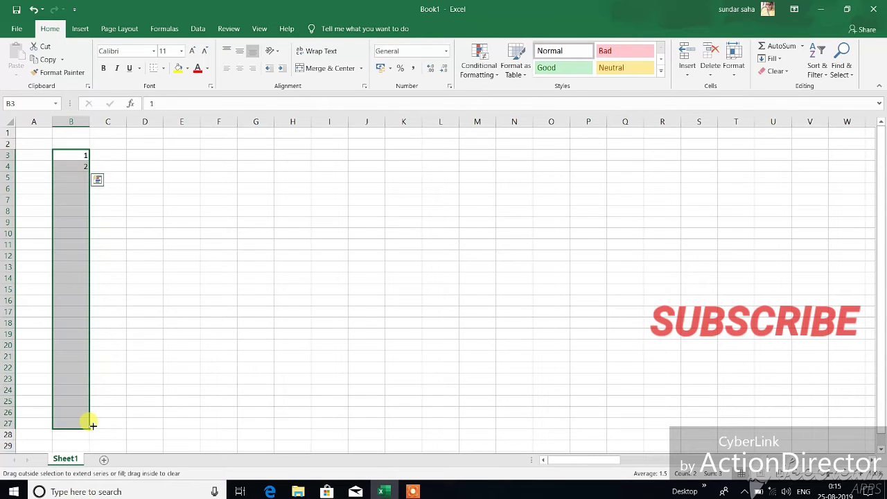
- Enter 2 and 4 in D3:D4 and fill the even numbers down to 50 in D27
left_click(149, 158)
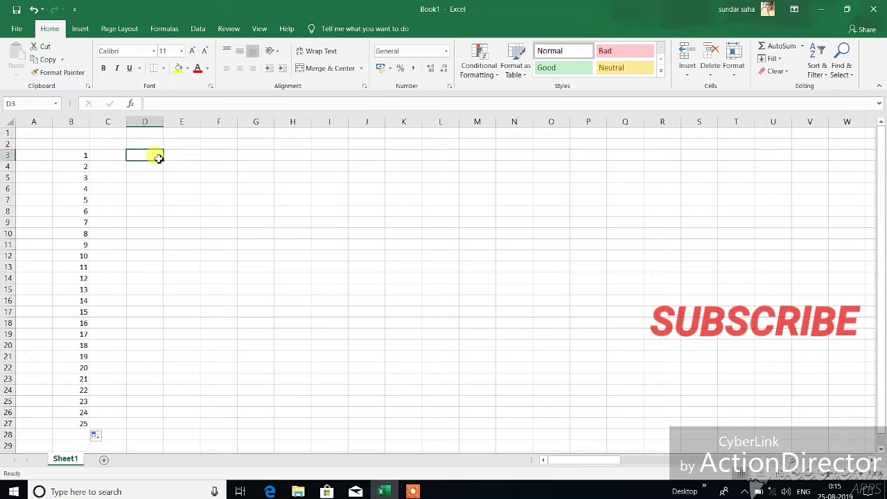
type("2")
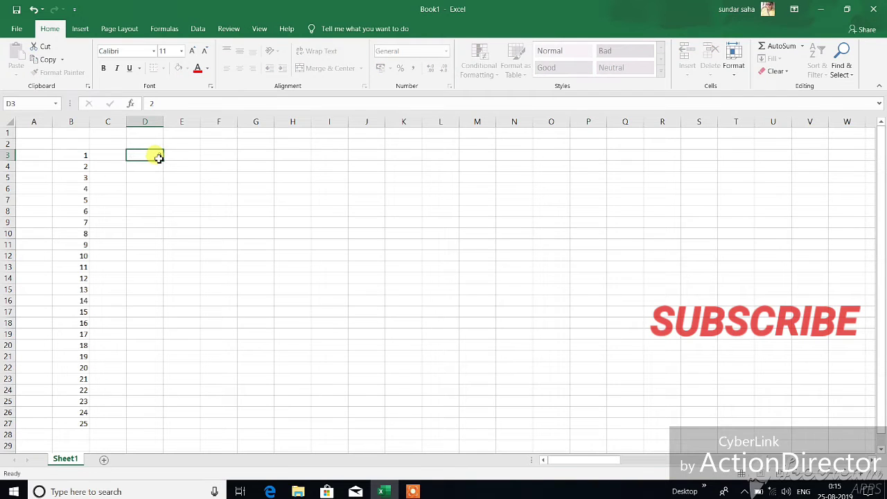
key("Return")
type("4")
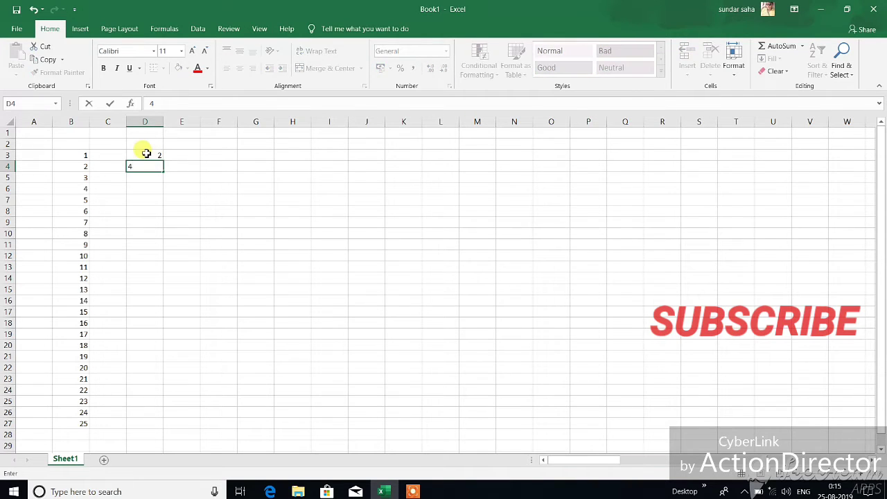
left_click(146, 153)
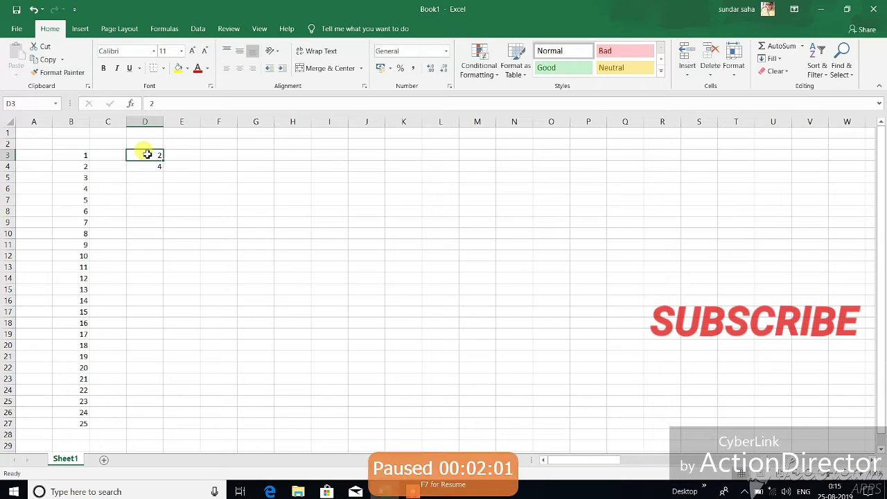
left_click(175, 164)
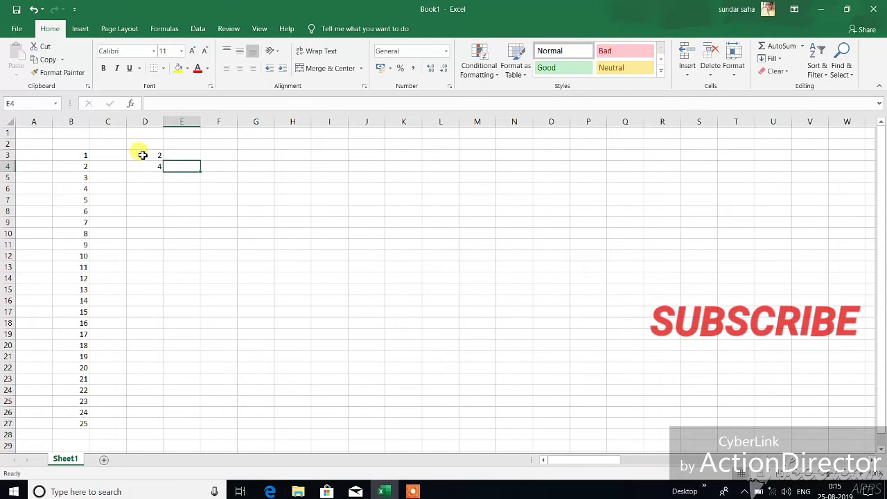
left_click_drag(143, 154, 143, 166)
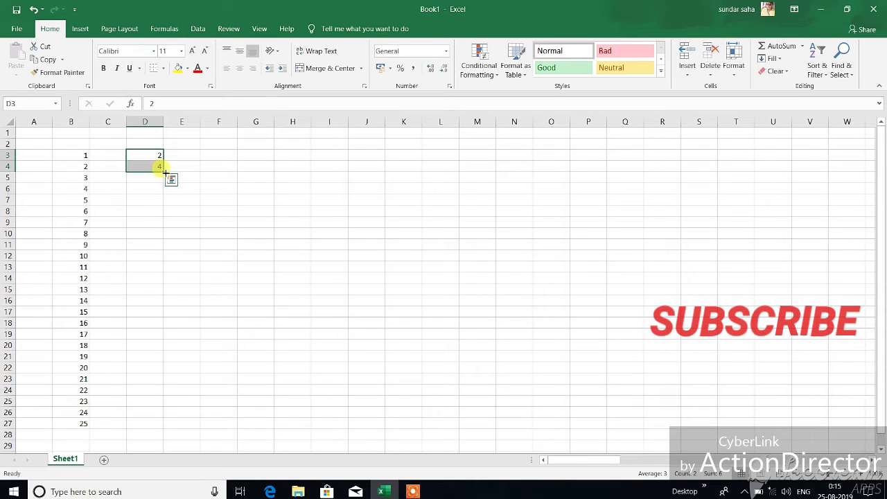
left_click_drag(166, 172, 165, 415)
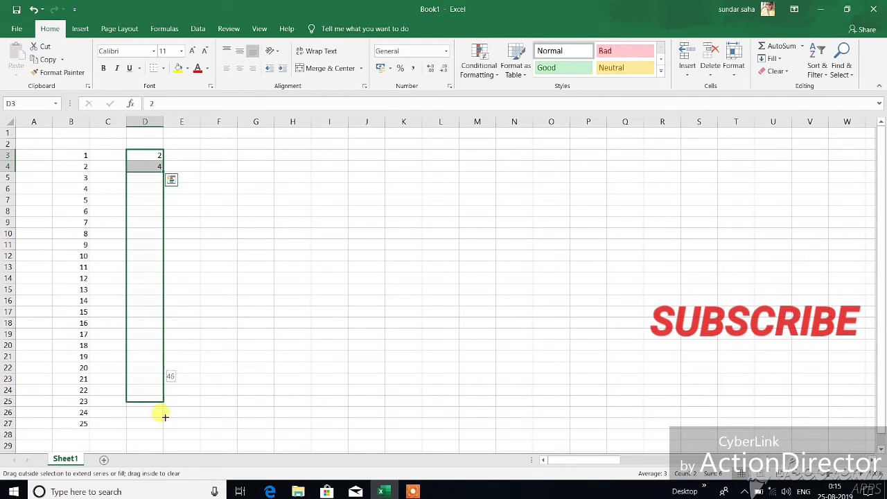
left_click_drag(165, 415, 165, 427)
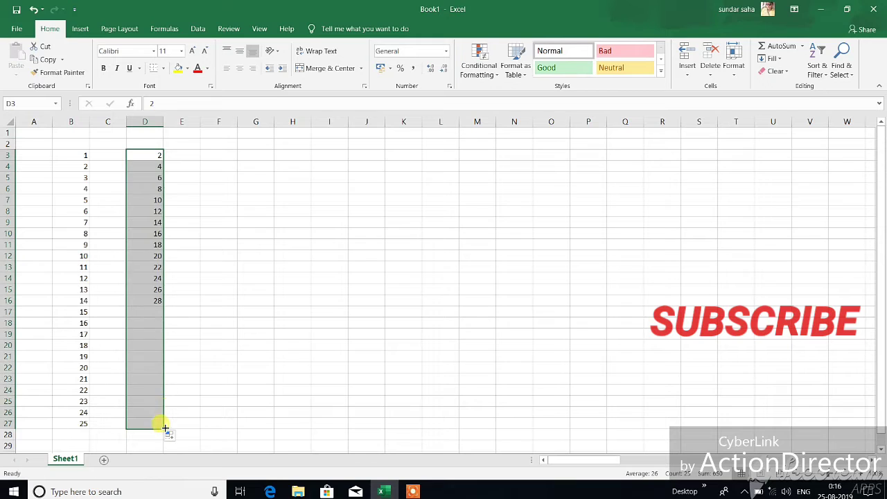
- Enter 3 and 6 in F3:F4 and extend the multiples of three down to 75 in F27
left_click(196, 161)
left_click(207, 161)
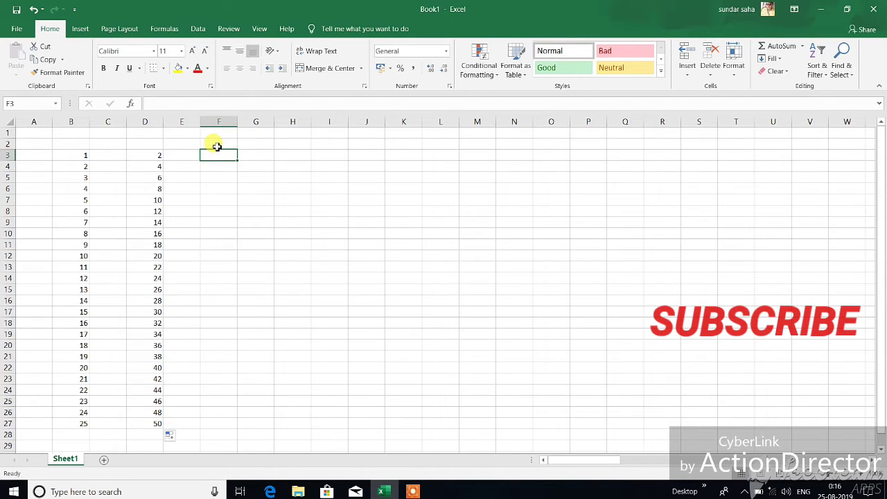
type("3")
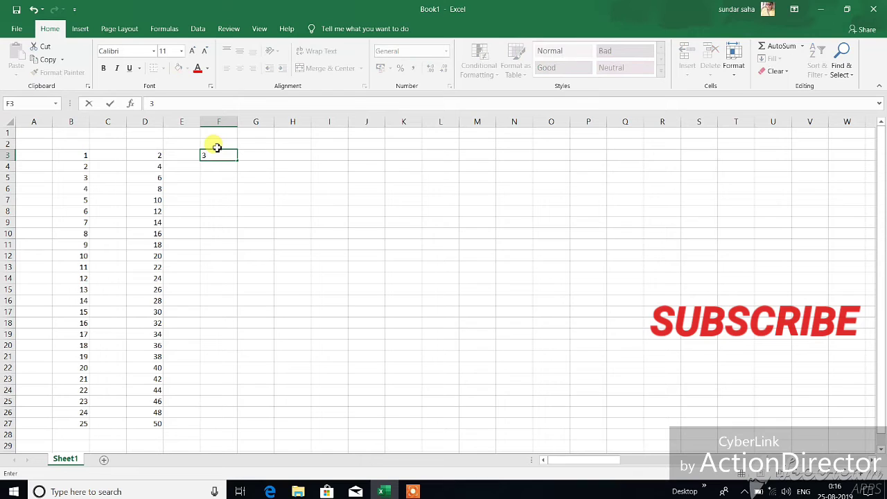
key("Return")
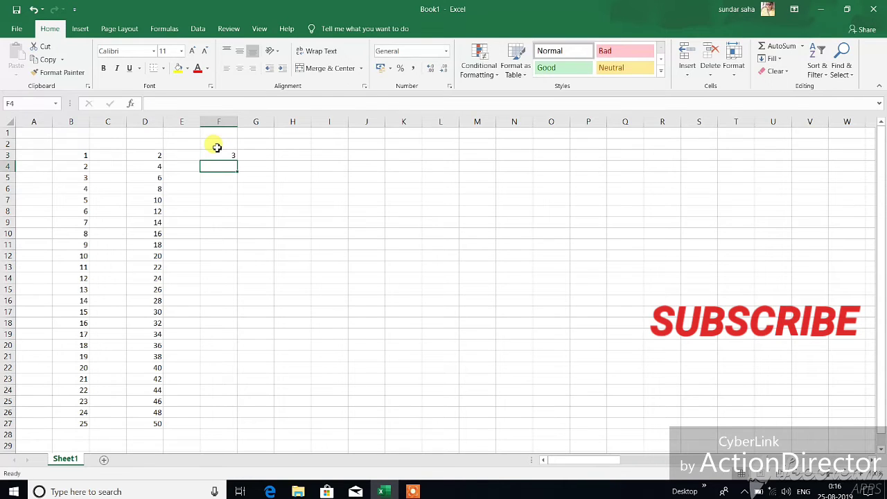
type("6")
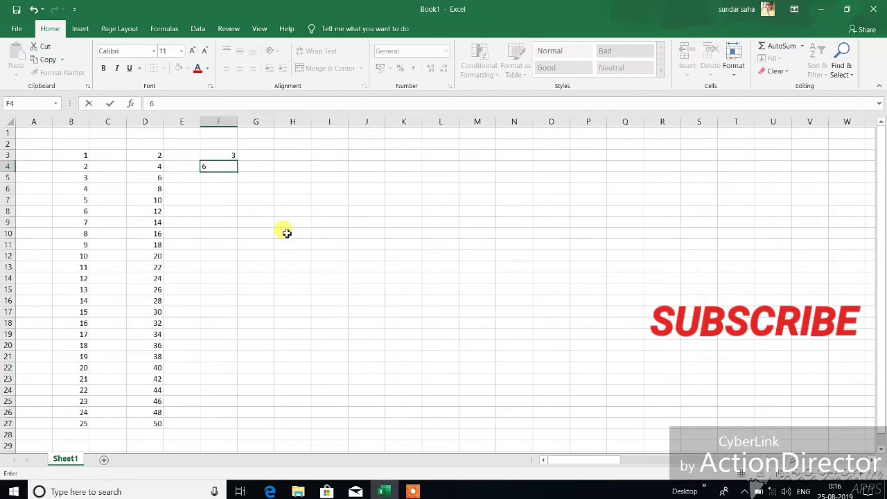
left_click(283, 231)
mouse_move(213, 156)
left_mouse_down()
mouse_move(233, 307)
mouse_move(227, 422)
left_mouse_up()
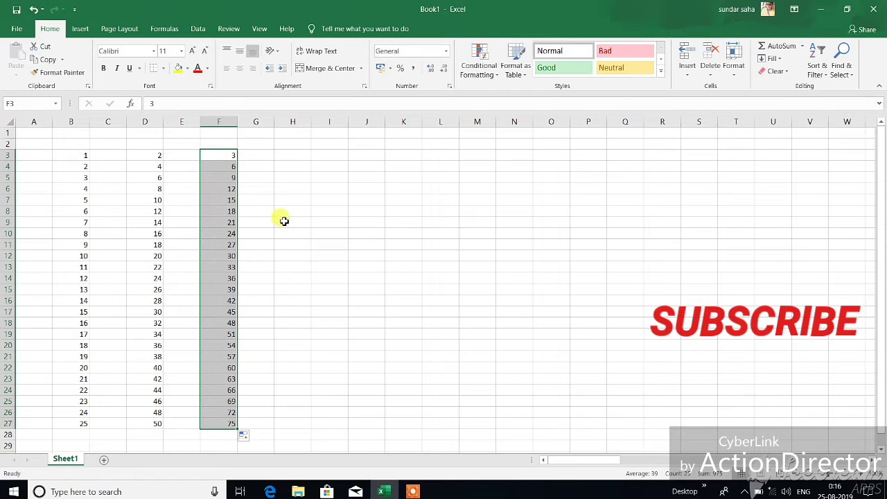
left_click(260, 155)
- Place 10 in H4 and 20 in H5 as the start of the tens series
left_click(297, 159)
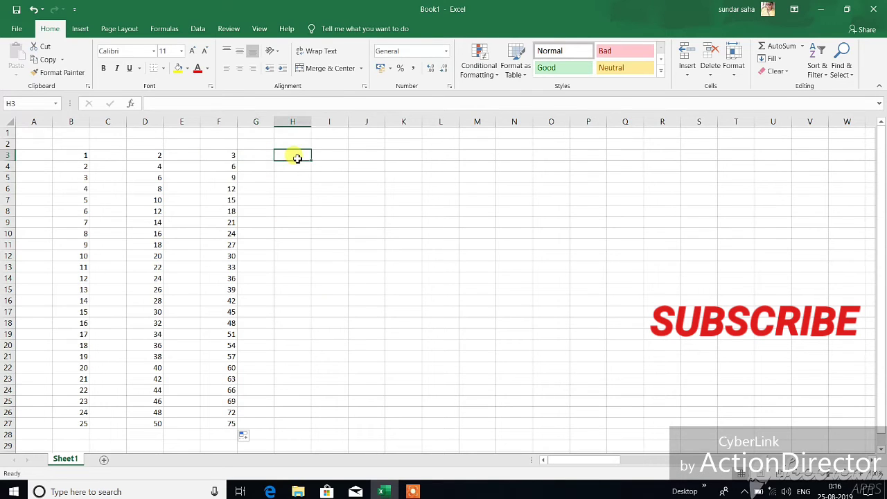
type("10")
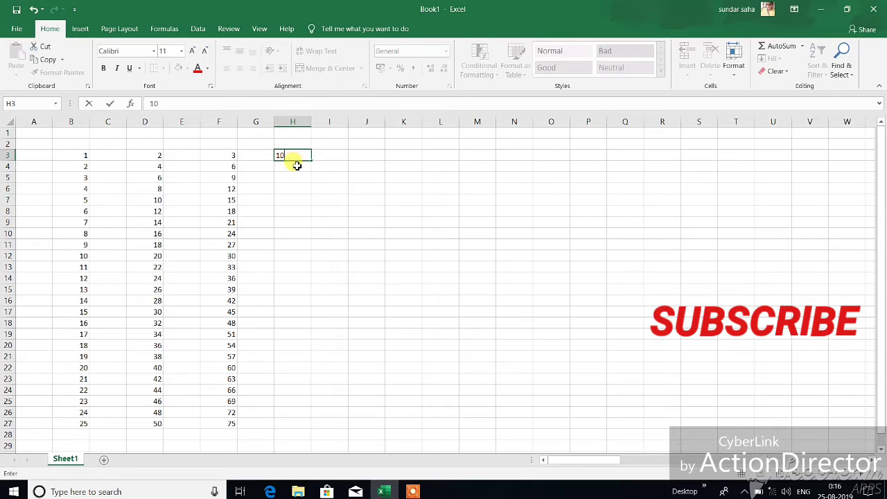
left_click(297, 165)
type("20")
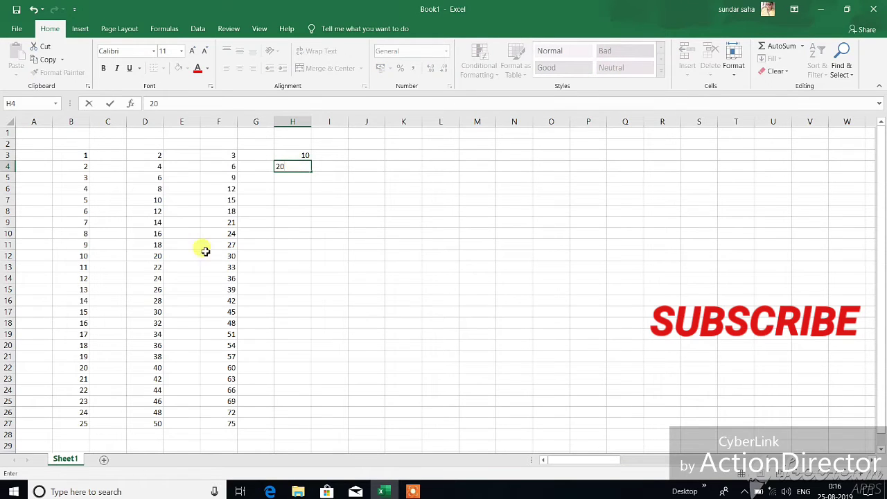
left_click(256, 200)
left_click(291, 155)
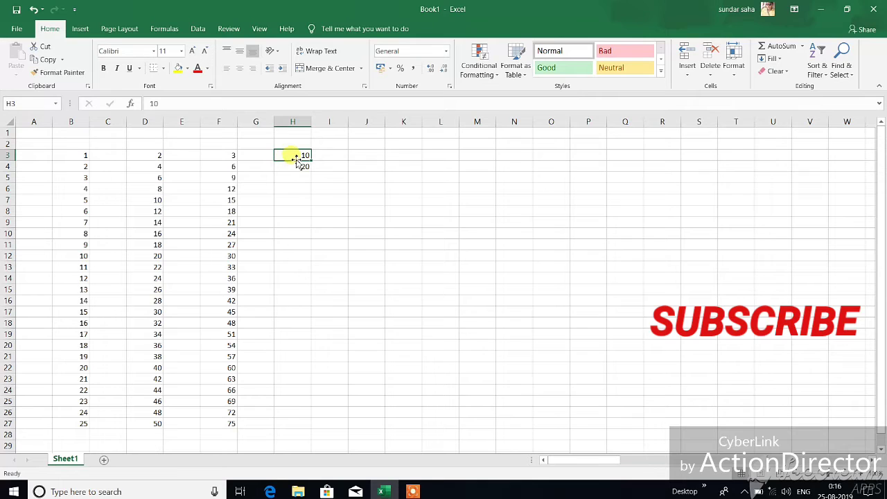
left_click(300, 168)
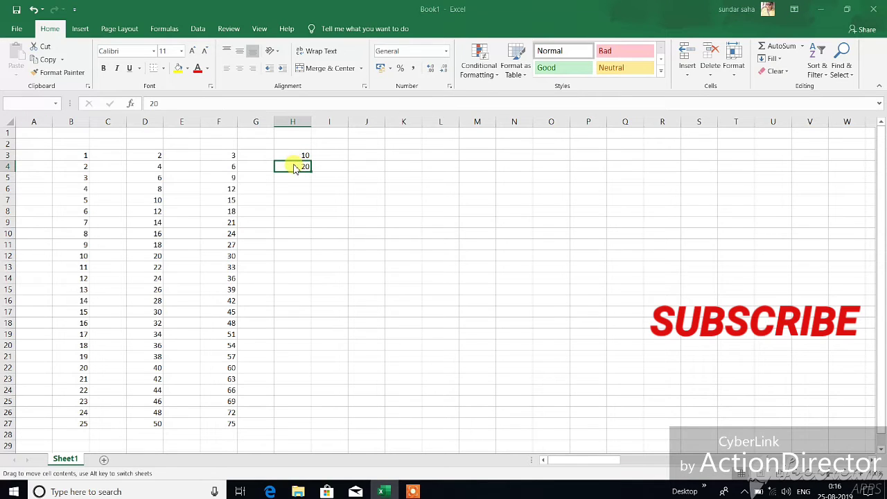
left_click_drag(302, 169, 294, 158)
left_click(425, 277)
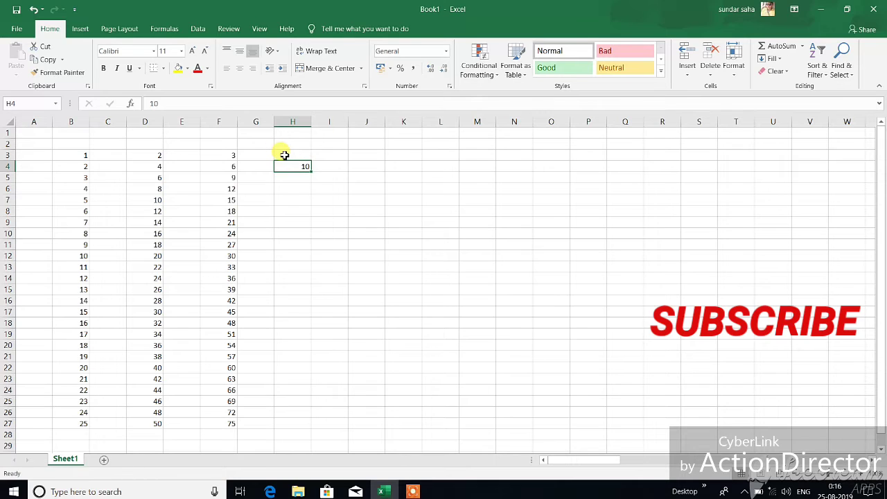
left_click(284, 155)
left_click(297, 179)
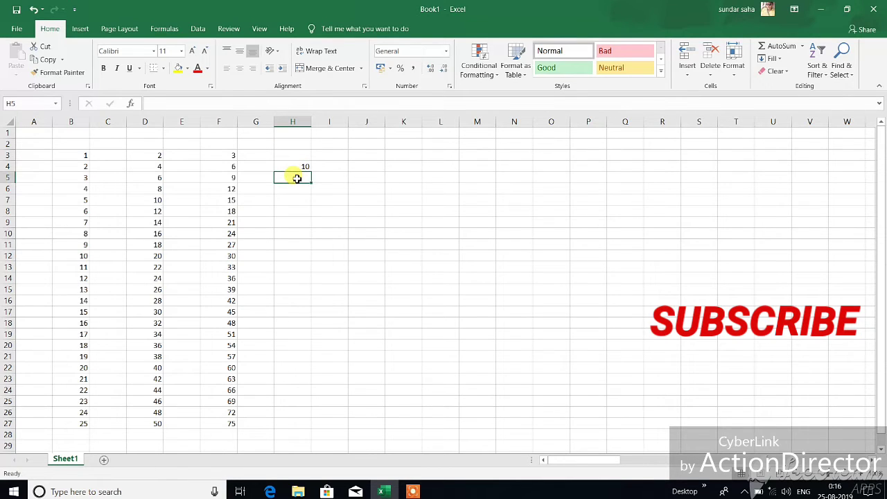
type("20")
left_click(313, 213)
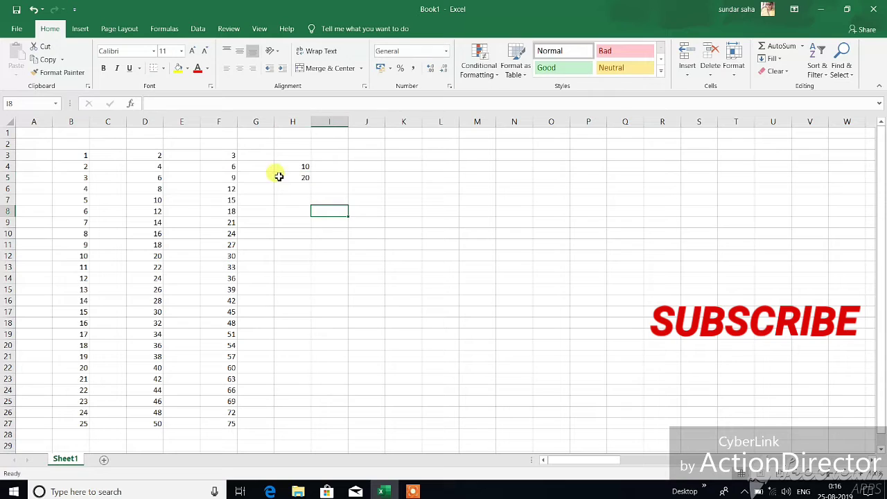
- Fill column H from the 10, 20 start down to 250 in H28
mouse_move(284, 169)
left_mouse_down()
mouse_move(311, 189)
mouse_move(317, 433)
left_mouse_up()
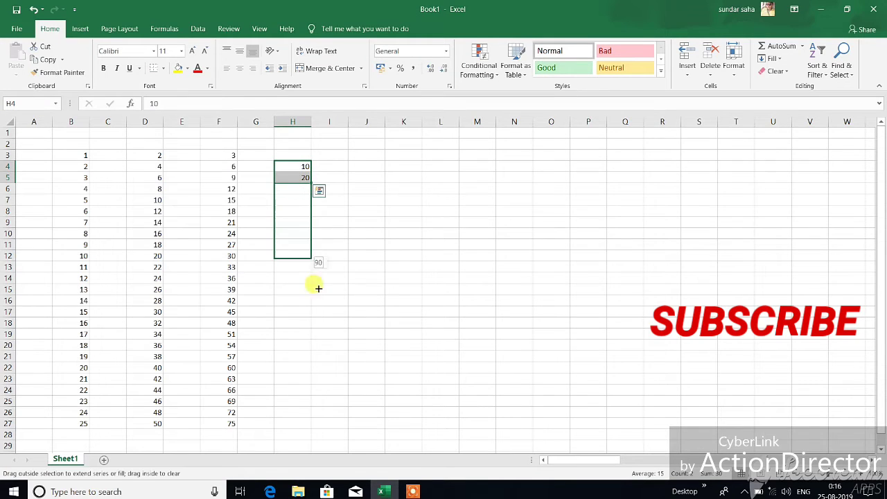
left_click(321, 438)
left_click(323, 293)
left_click(361, 178)
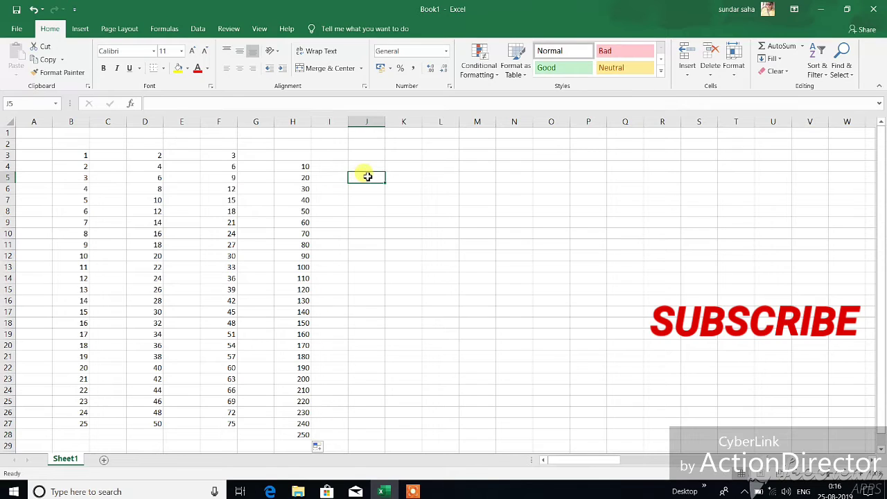
left_click(379, 143)
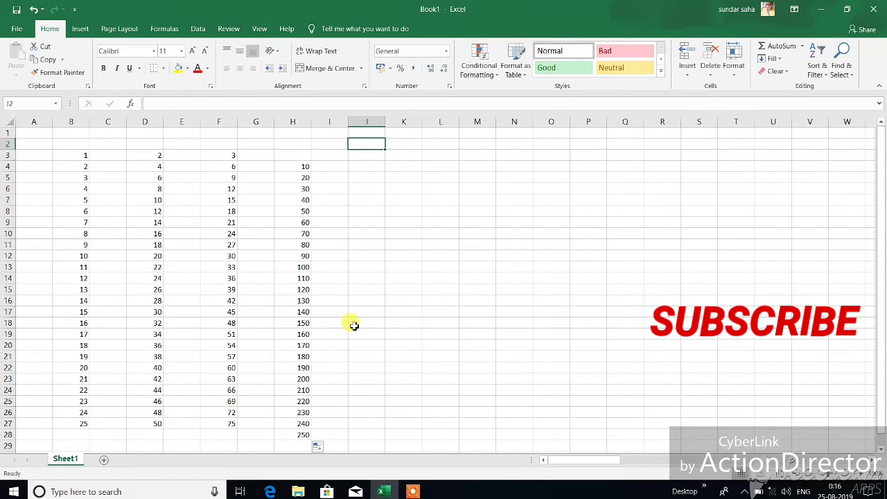
- Clear the whole sheet with Ctrl+A and Delete, then enter 1 in B2
key("ctrl+a")
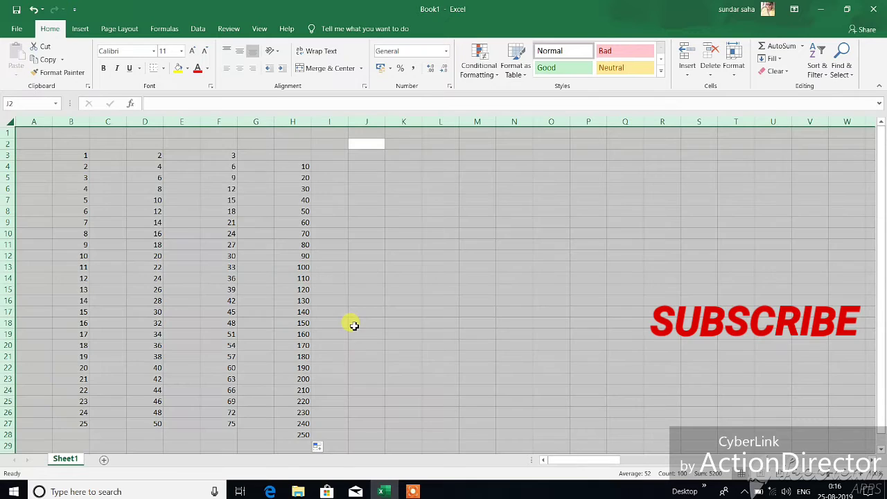
key("Delete")
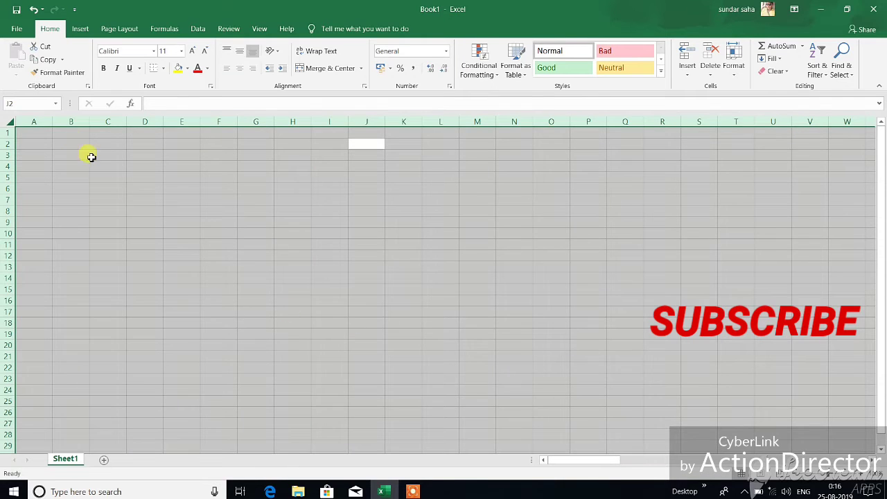
left_click(74, 142)
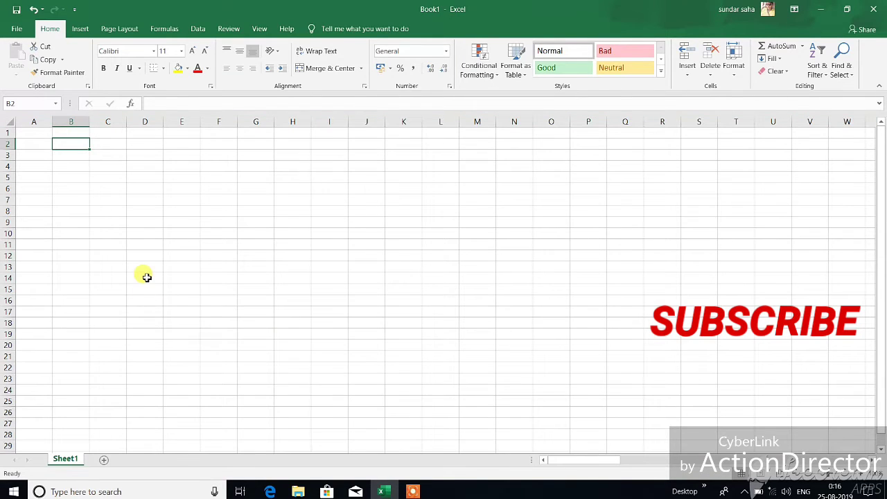
type("1")
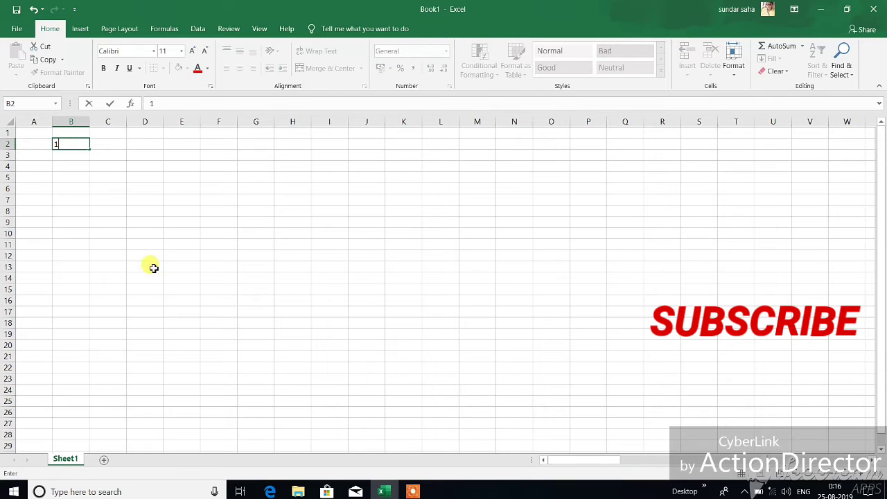
left_click(133, 165)
left_click(76, 149)
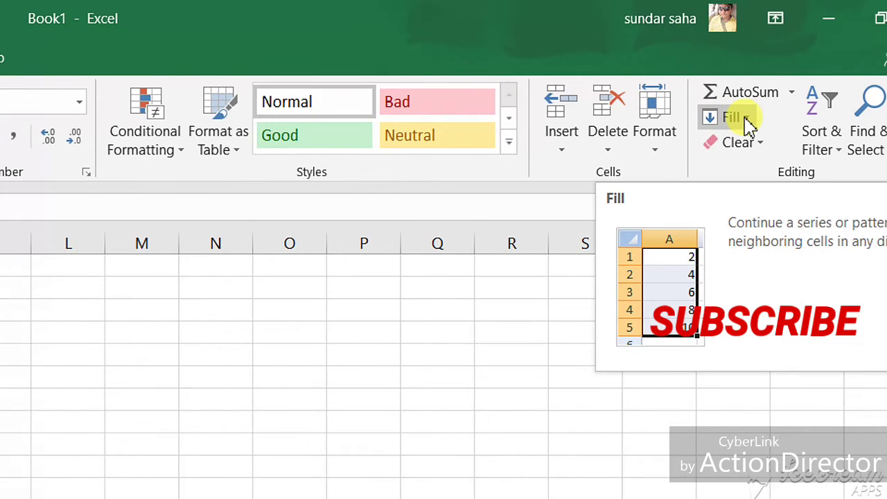
- Fill row 2 from B2 with a Rows series, step 1, stop value 20, ending in U2
left_click(746, 119)
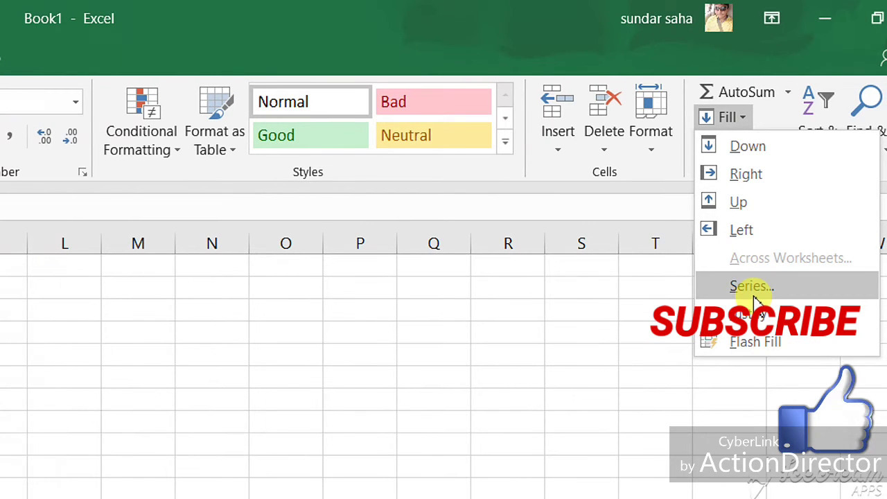
left_click(753, 293)
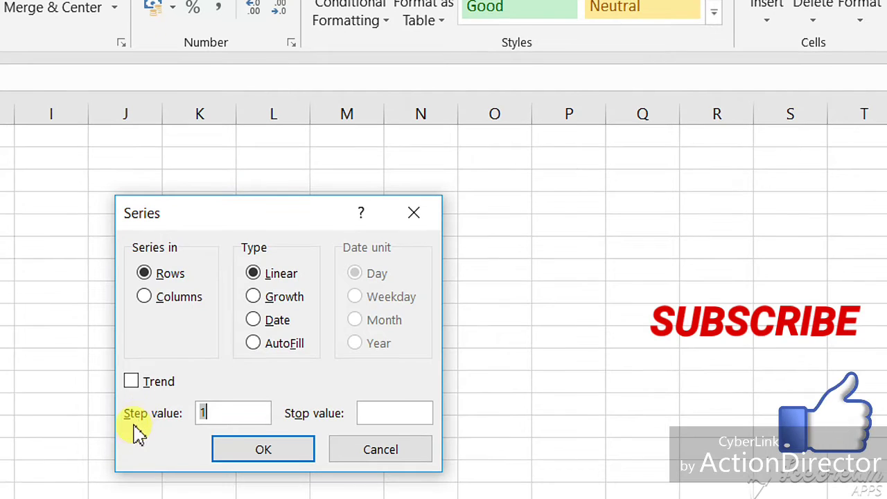
left_click(159, 278)
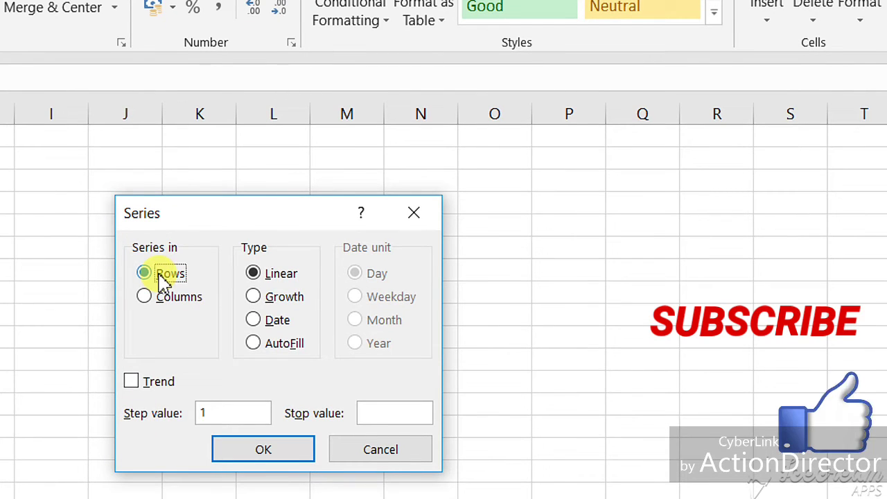
left_click(170, 298)
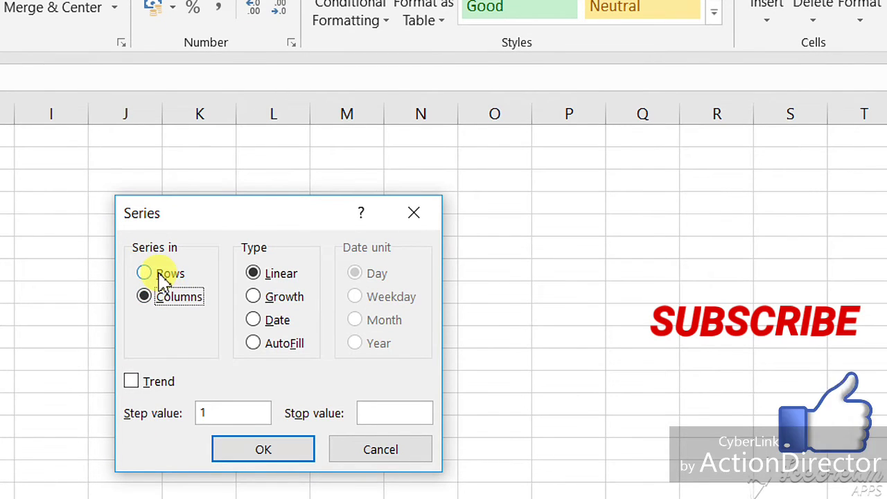
left_click(163, 277)
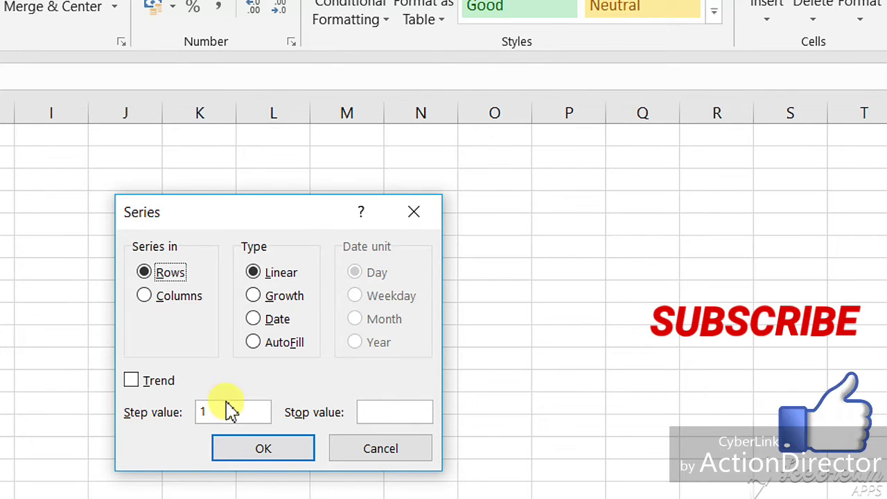
left_click(228, 408)
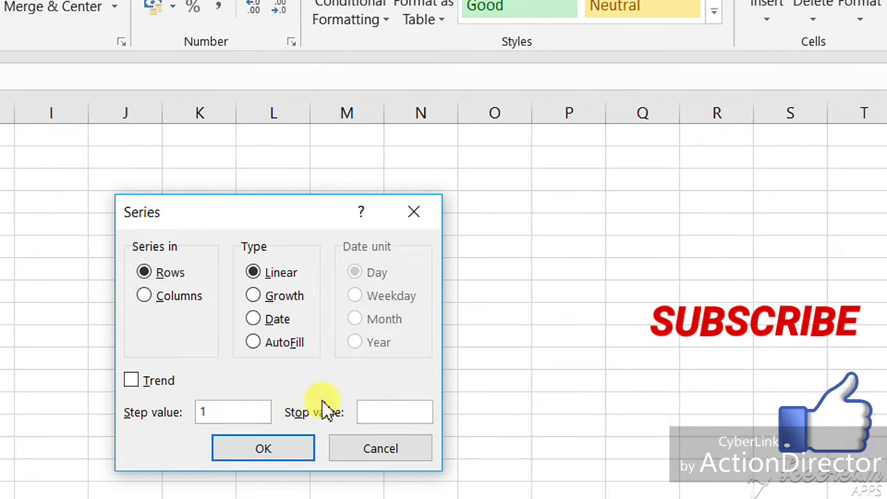
left_click(372, 410)
type("20")
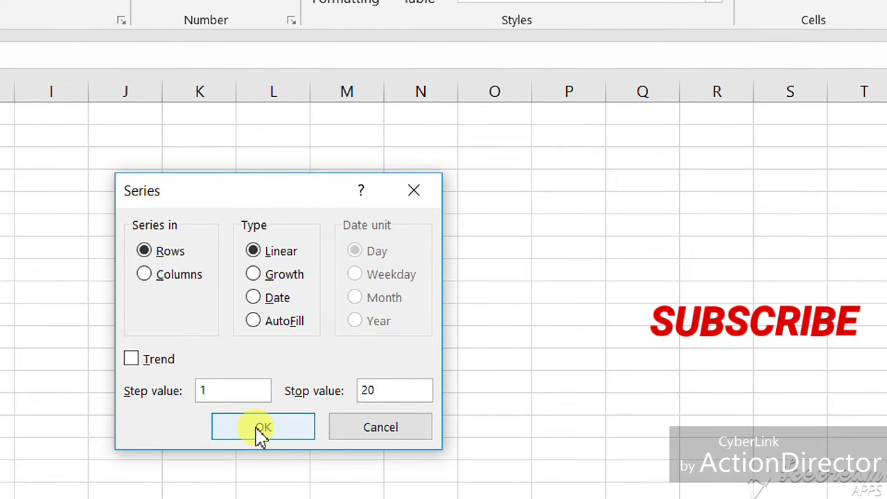
left_click(261, 433)
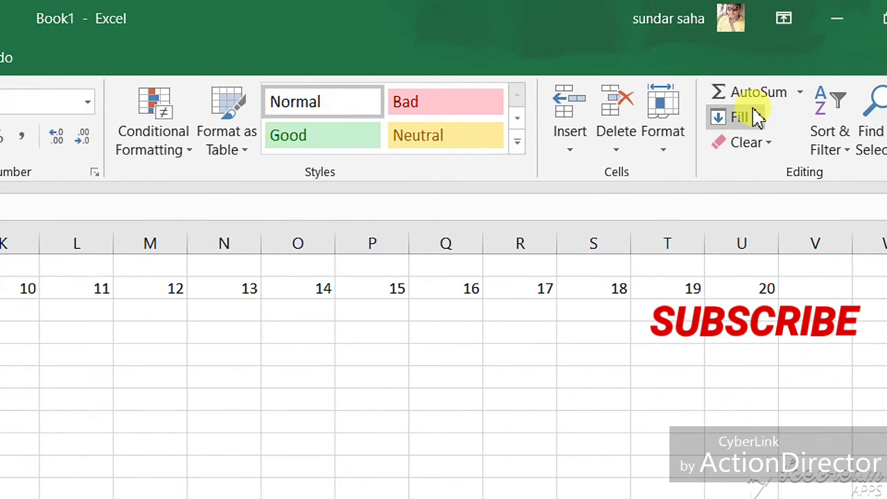
- Create a Columns series with step value 2 and stop value 50, giving 1, 3, 5… 49
left_click(755, 120)
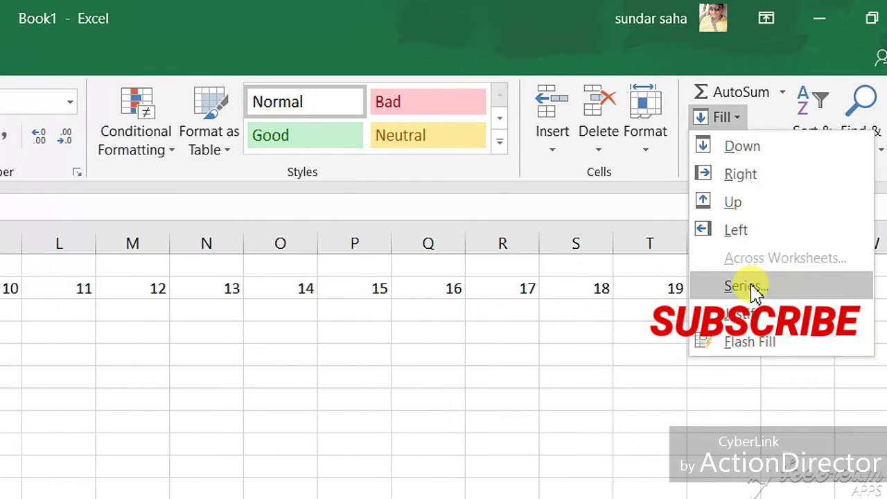
left_click(766, 286)
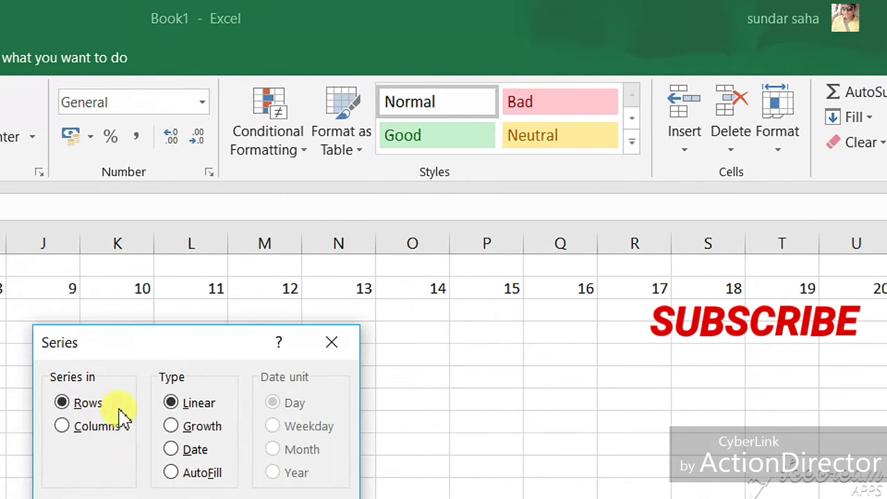
left_click(125, 427)
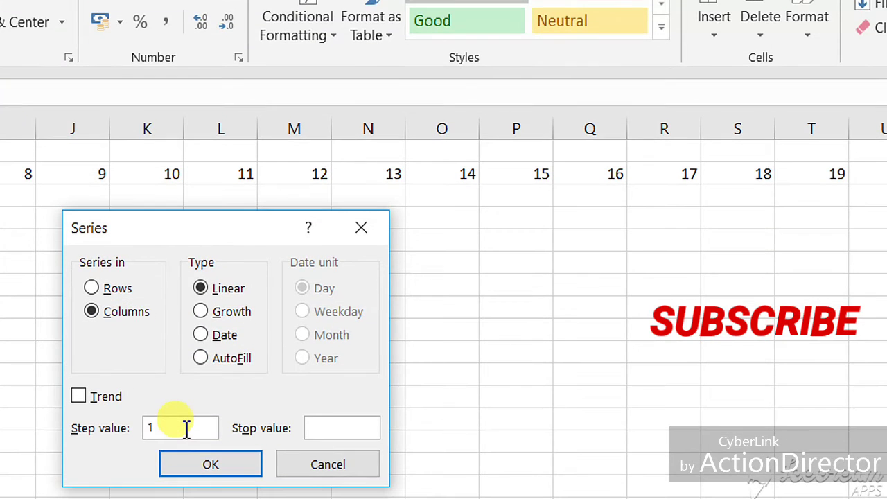
key("BackSpace")
type("2")
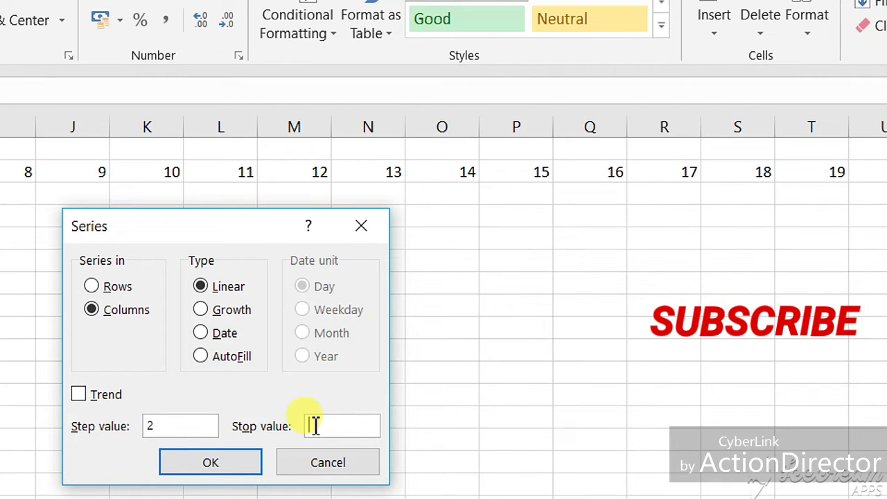
type("50")
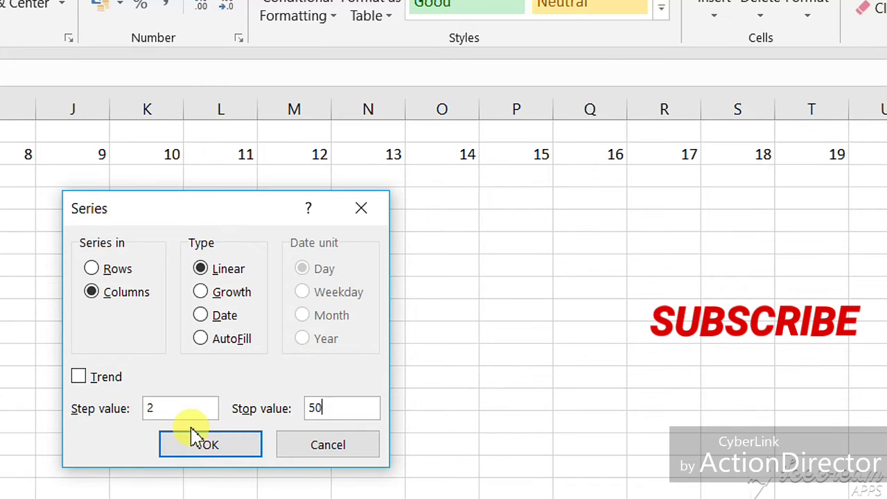
left_click(198, 438)
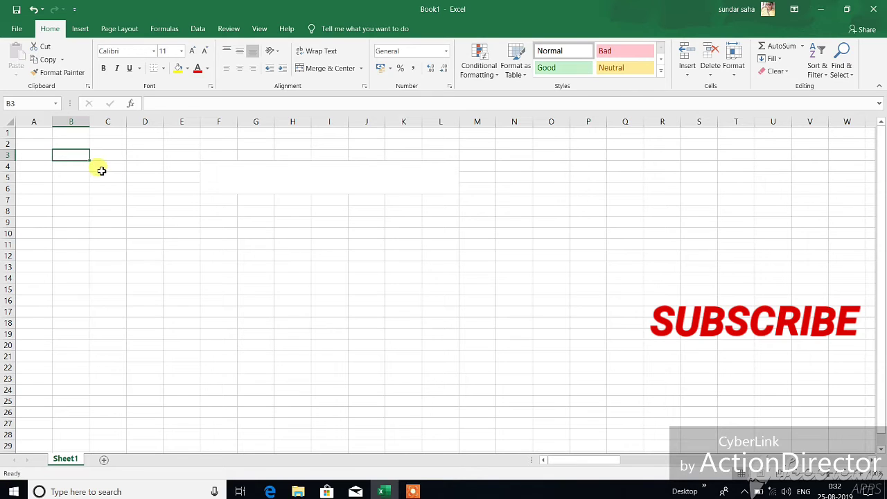
- Enter 5 in cell B4 as the starting value
left_click(74, 166)
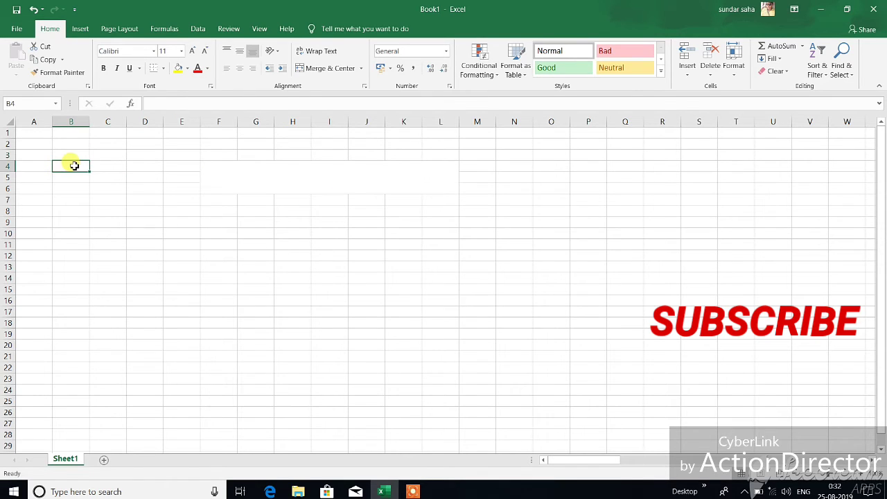
type("5")
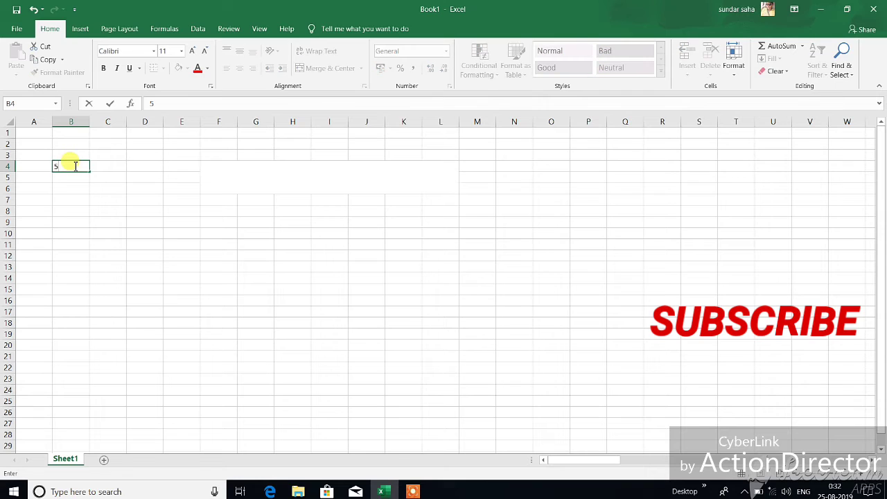
left_click(8, 255)
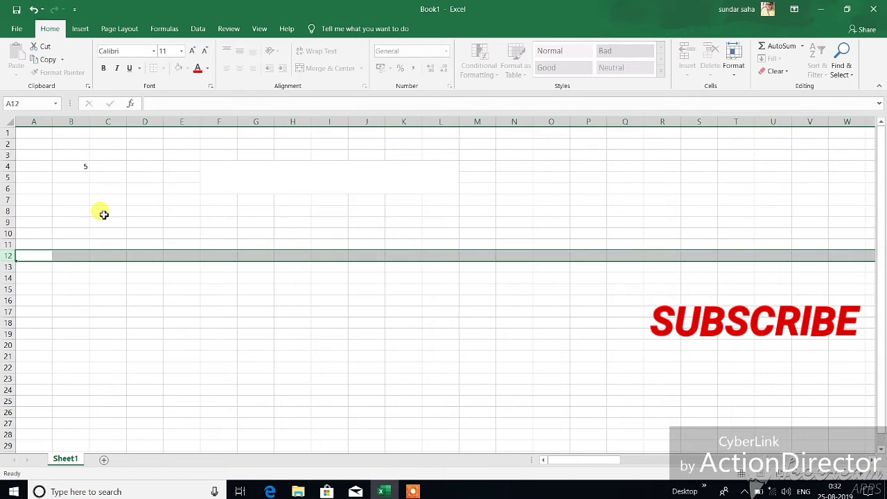
left_click(103, 214)
left_click(78, 164)
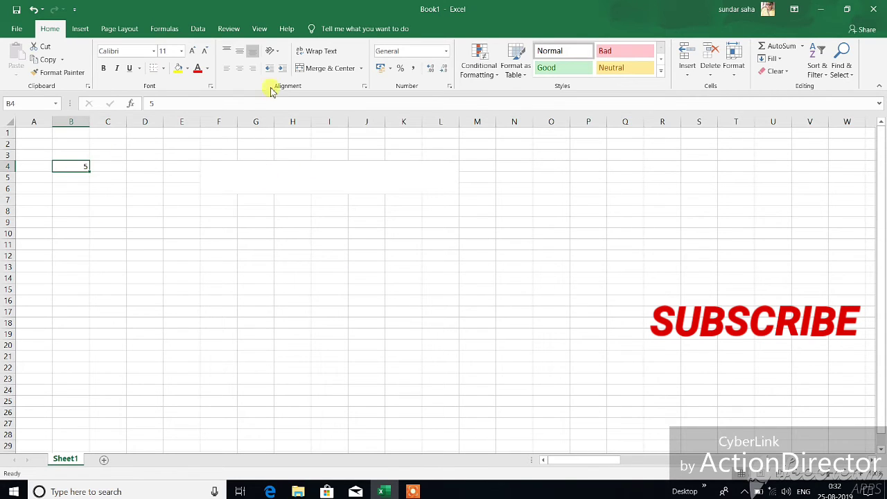
- Fill a Columns Growth series with step 5 and stop value 3130, producing 25 through 3125
left_click(771, 58)
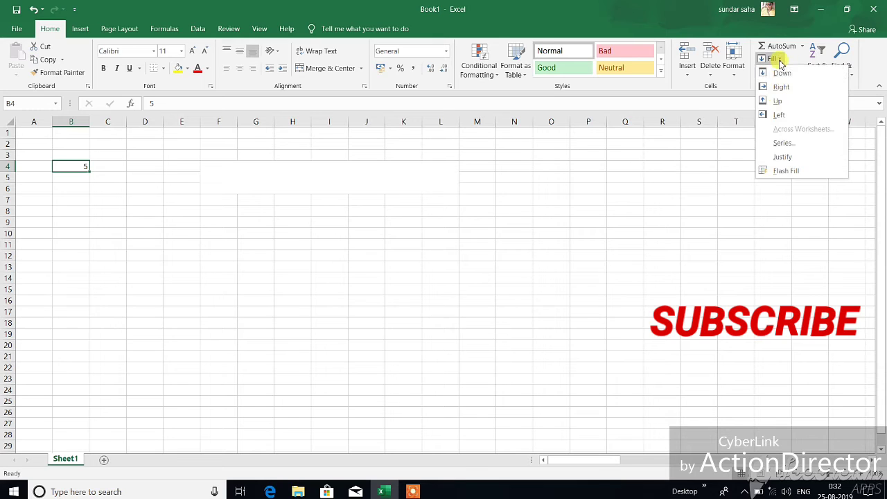
left_click(780, 144)
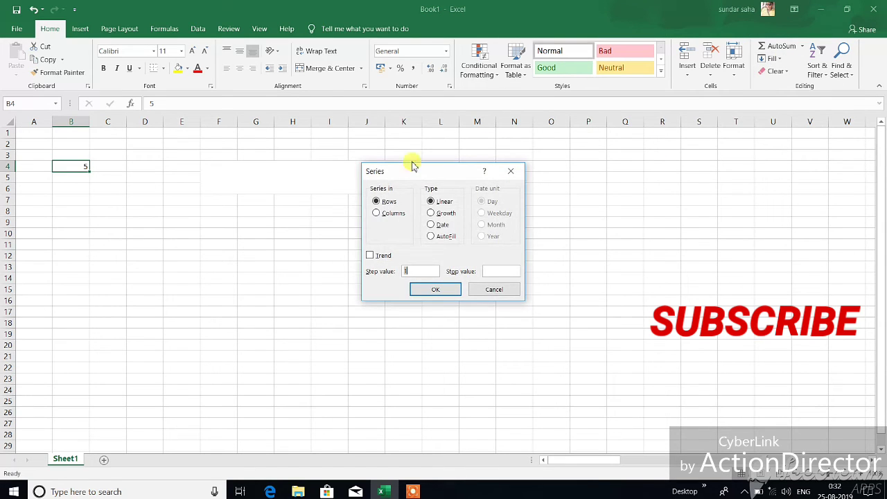
left_click(441, 214)
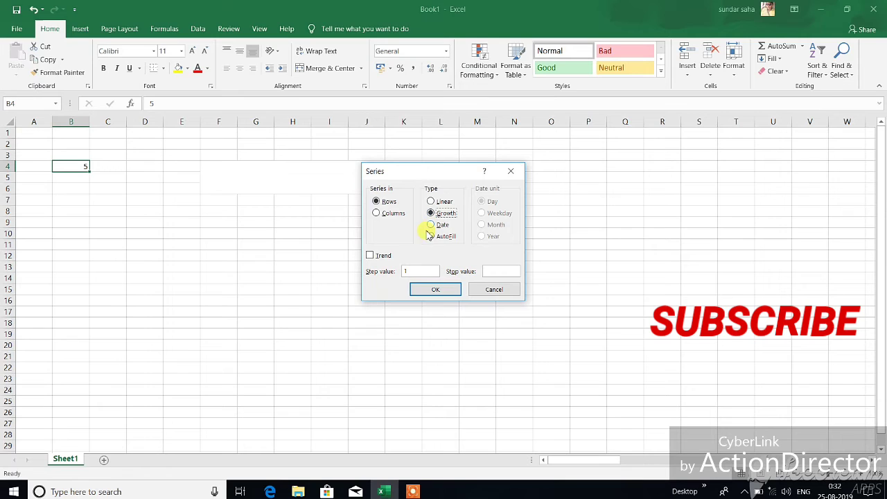
left_click(388, 214)
left_click(497, 271)
type("3130")
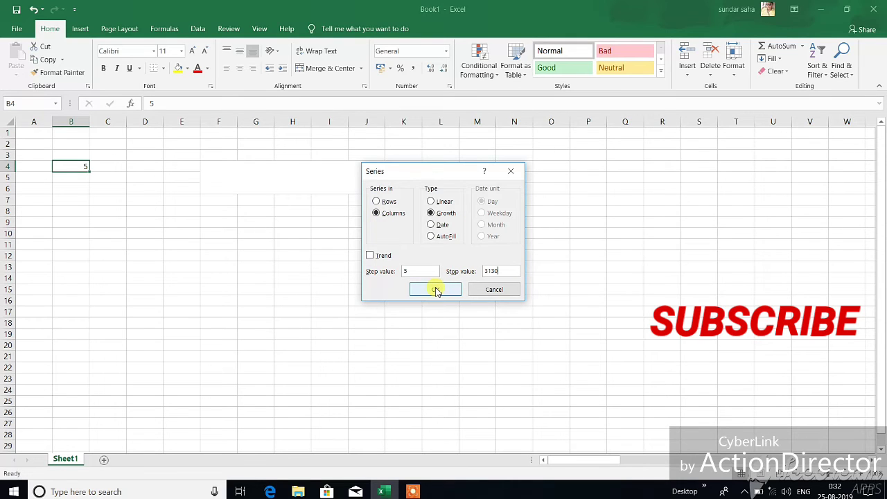
left_click(435, 291)
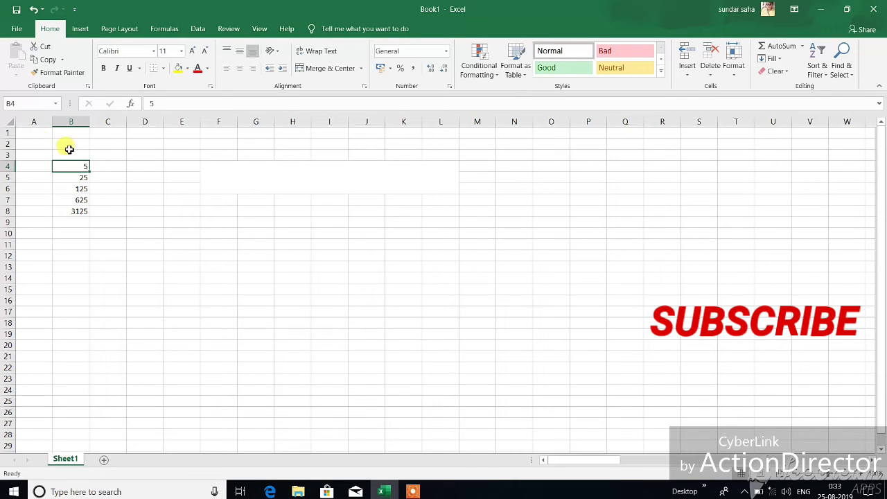
- Type january in C4 and auto-fill the month names down to december in C15
left_click(122, 168)
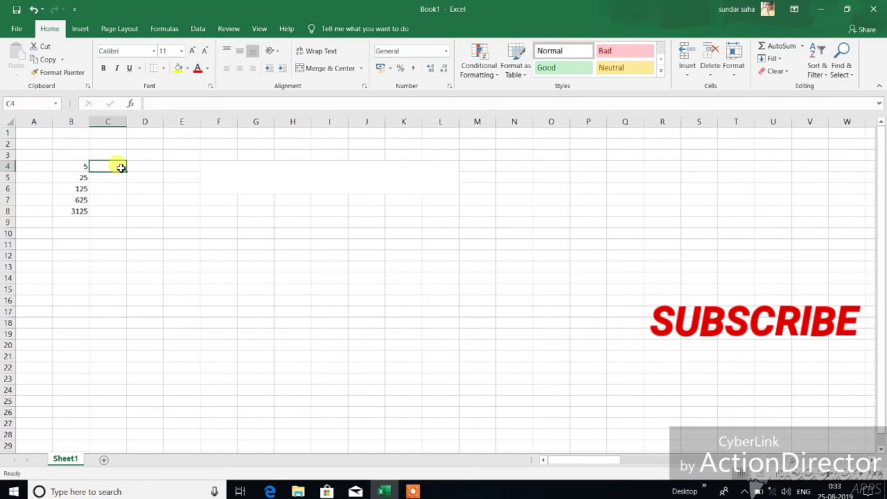
type("january")
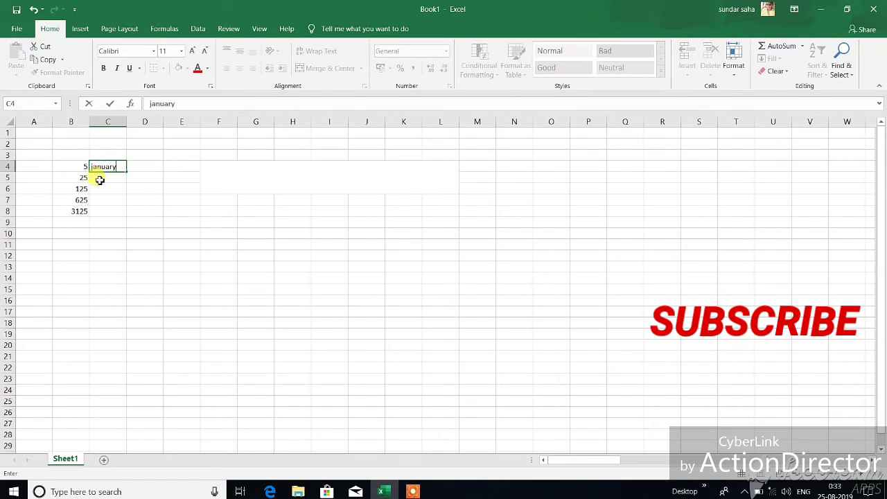
key("Return")
left_click(111, 168)
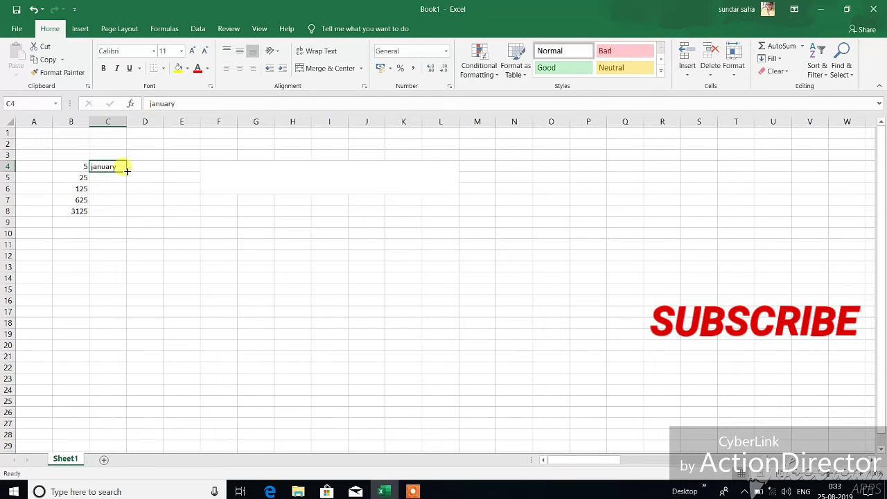
left_click_drag(126, 170, 121, 297)
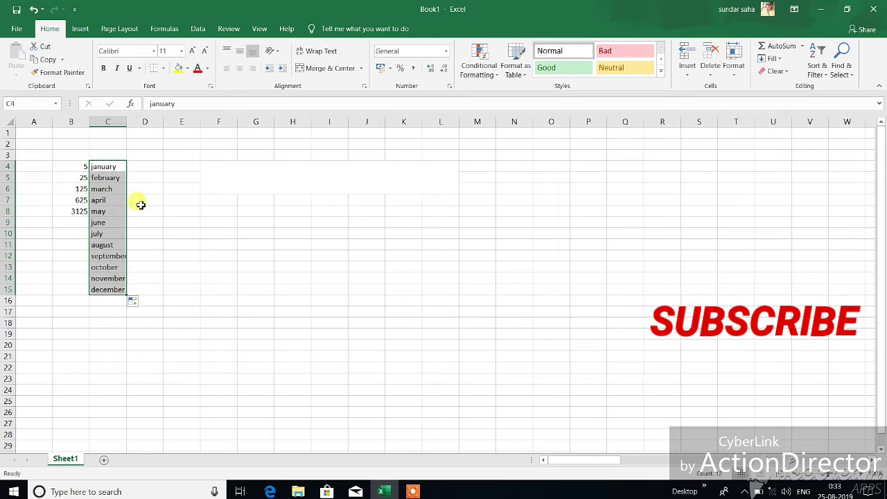
left_click(144, 167)
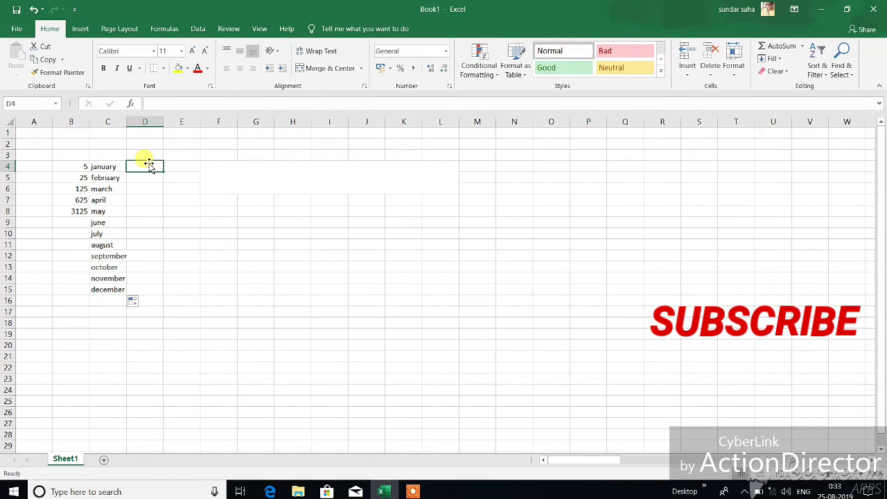
- Enter sunday in D4 and fill the weekdays Sunday–Saturday down to D10
type("s")
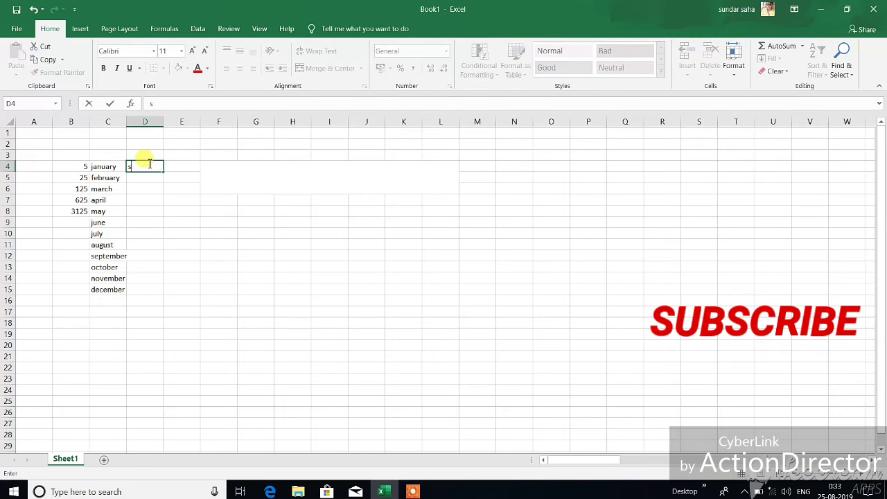
type("unday")
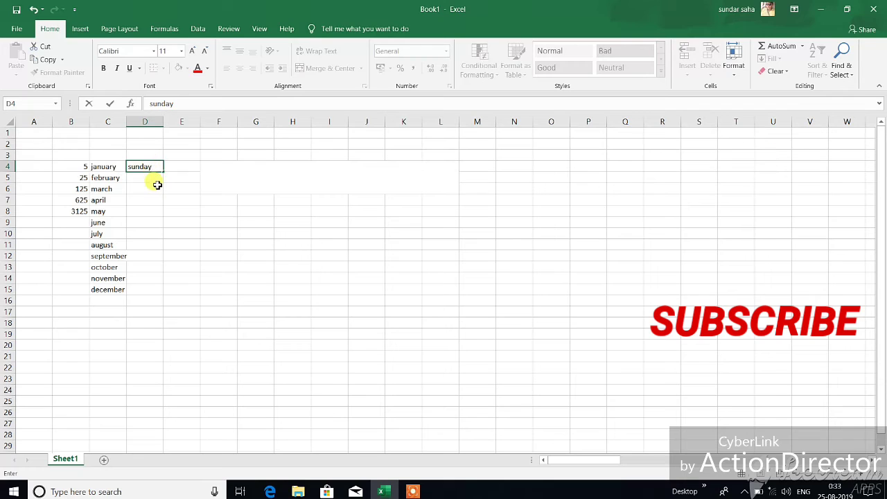
key("Return")
key("Up")
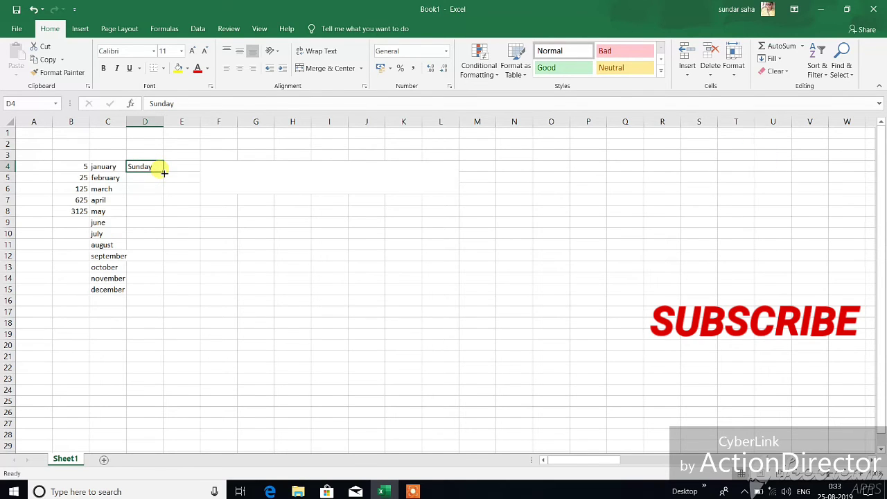
mouse_move(163, 173)
left_mouse_down()
mouse_move(158, 260)
mouse_move(156, 239)
left_mouse_up()
left_click(218, 244)
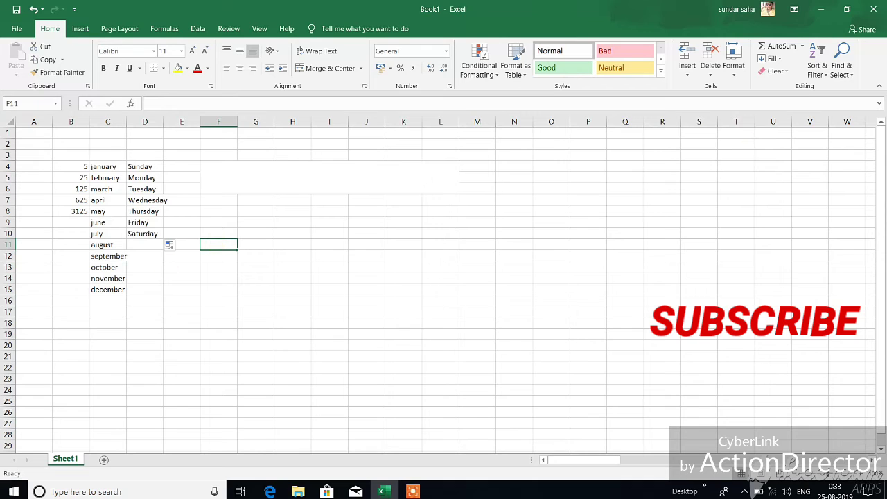
- Select the practice data in B3:D15 and delete it all
mouse_move(165, 314)
left_mouse_down()
mouse_move(69, 167)
mouse_move(103, 228)
left_mouse_up()
left_click(69, 154)
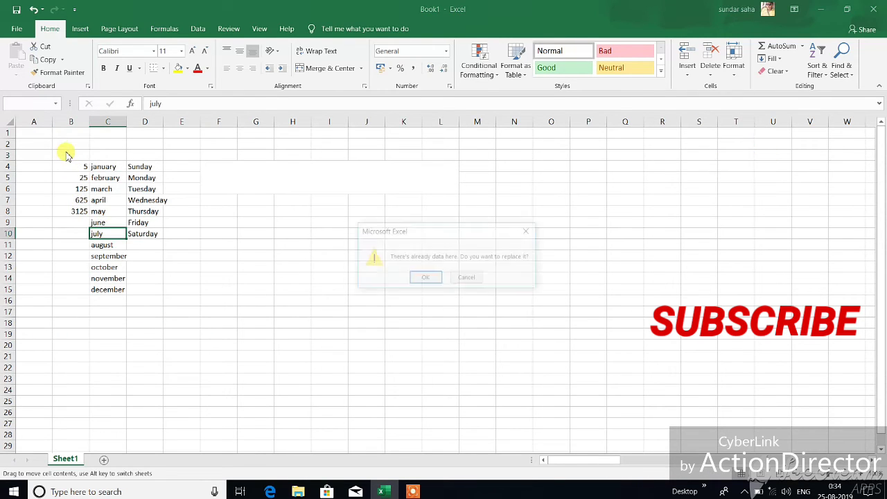
left_click(406, 277)
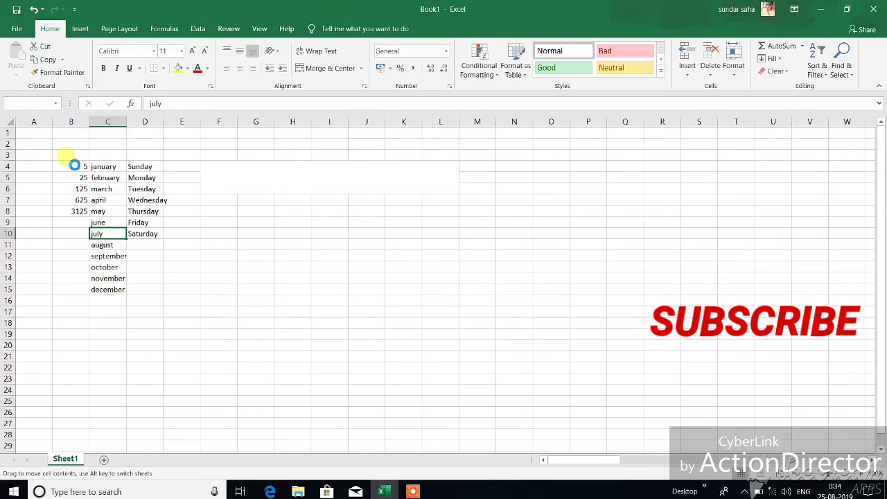
left_click(66, 153)
left_click_drag(70, 155, 146, 284)
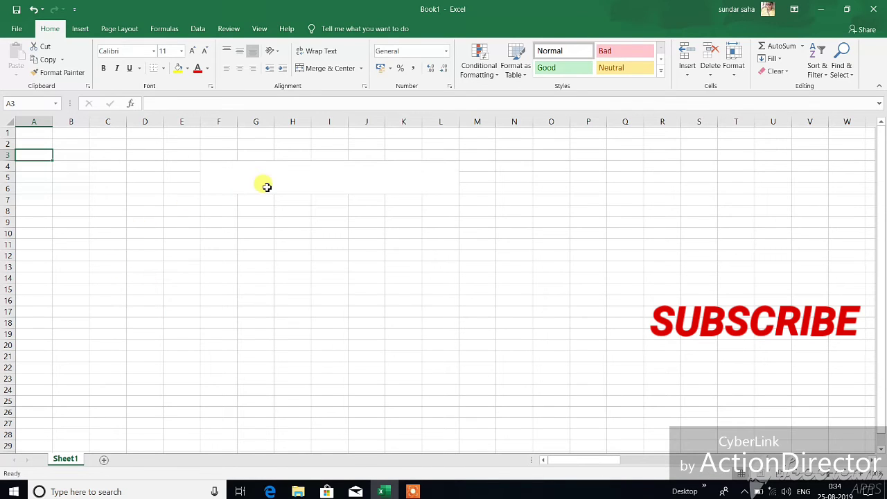
- Unmerge the old title, merge and centre F4:M6, and enter the title january
left_click(263, 185)
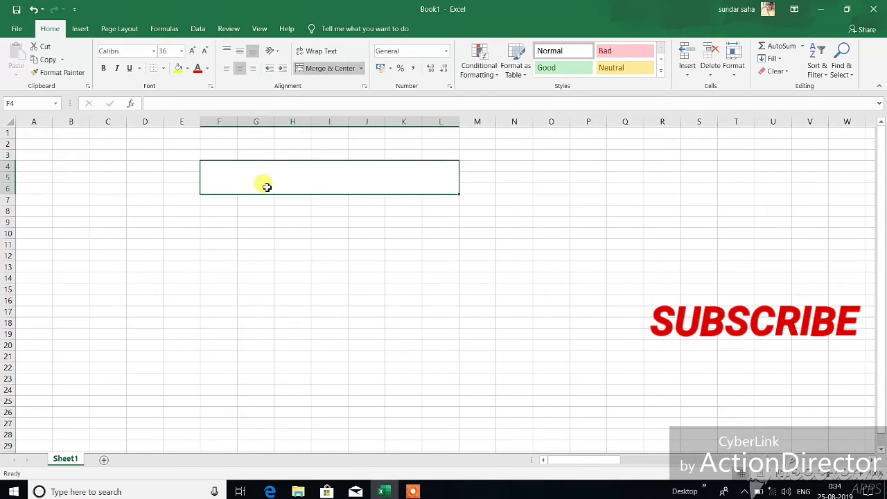
left_click(340, 74)
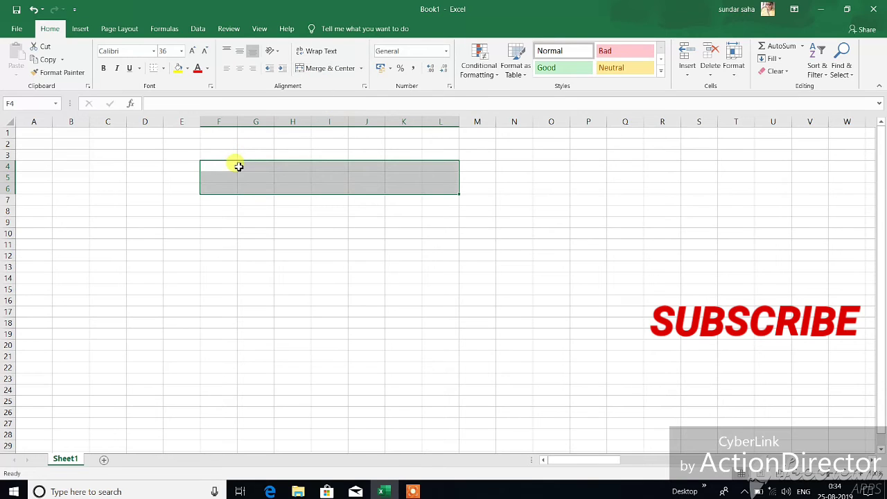
mouse_move(233, 165)
left_mouse_down()
mouse_move(424, 194)
mouse_move(465, 183)
left_mouse_up()
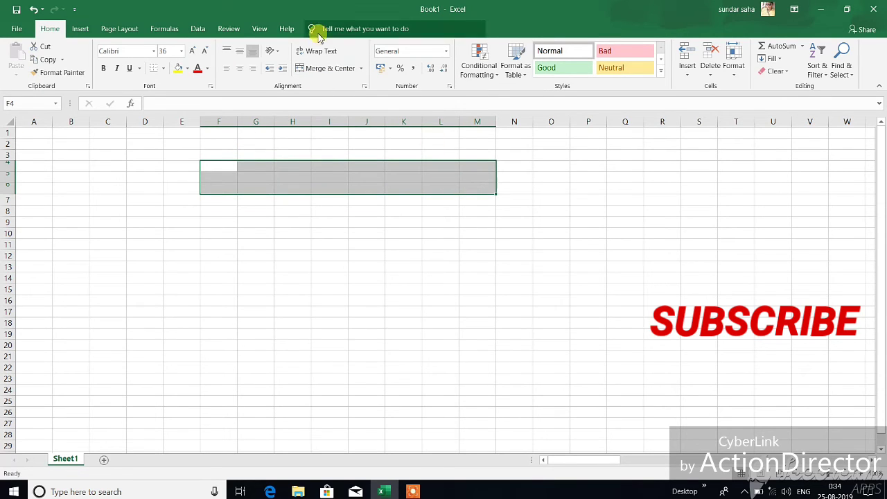
left_click(338, 72)
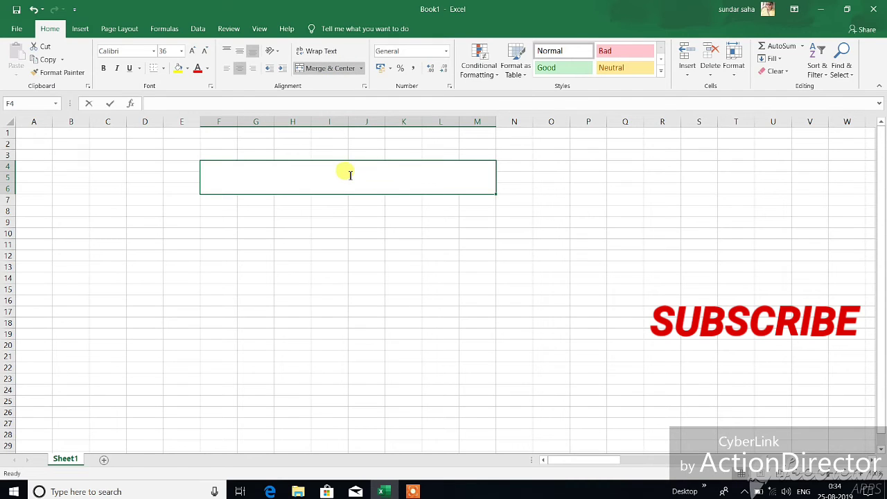
double_click(350, 175)
type("ja")
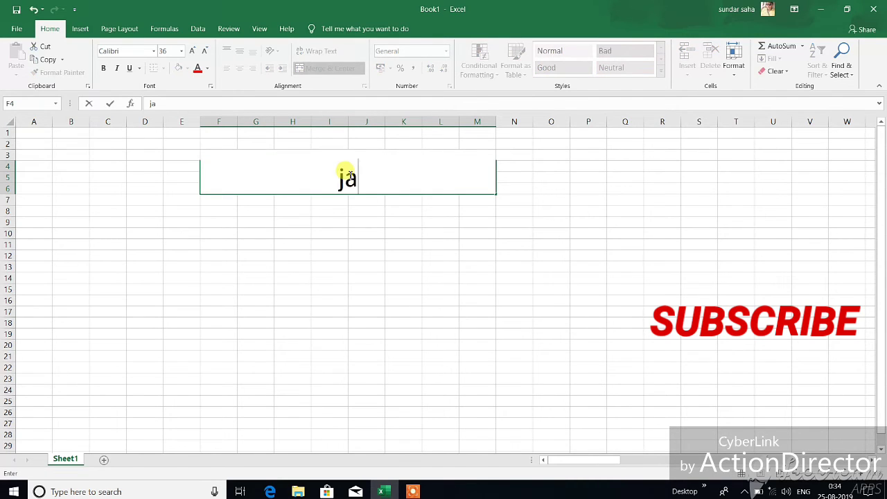
type("nua")
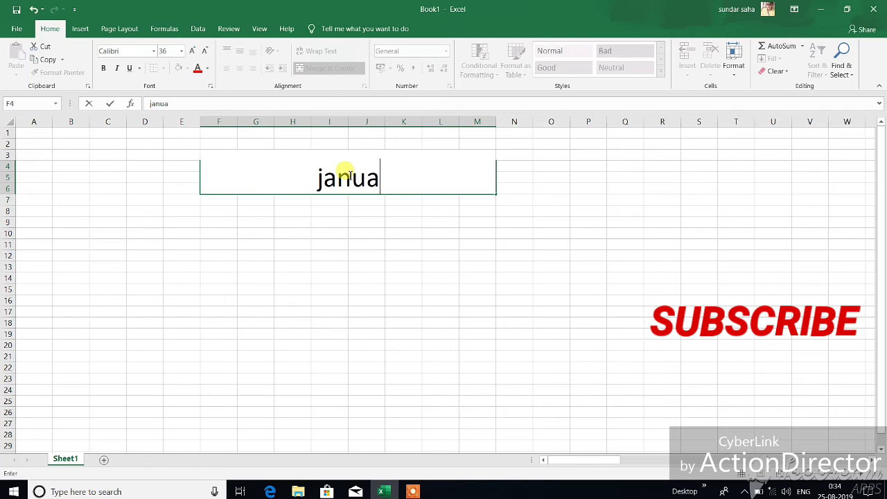
type("ry")
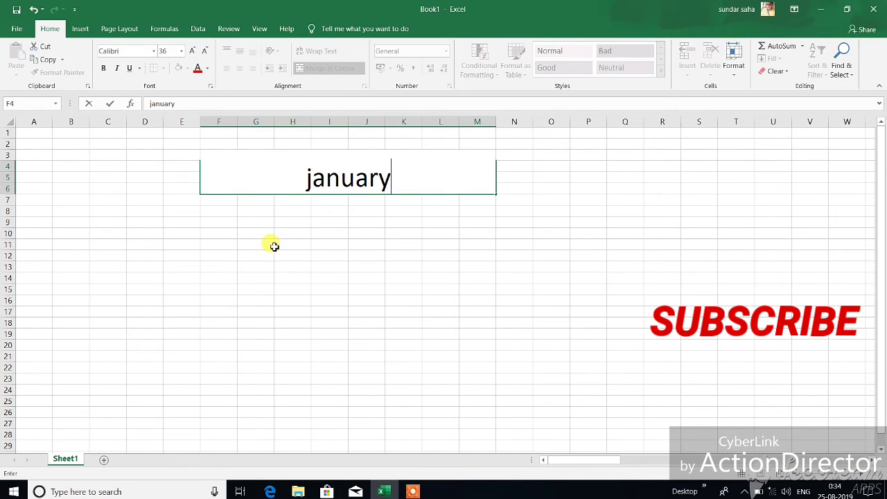
left_click(176, 221)
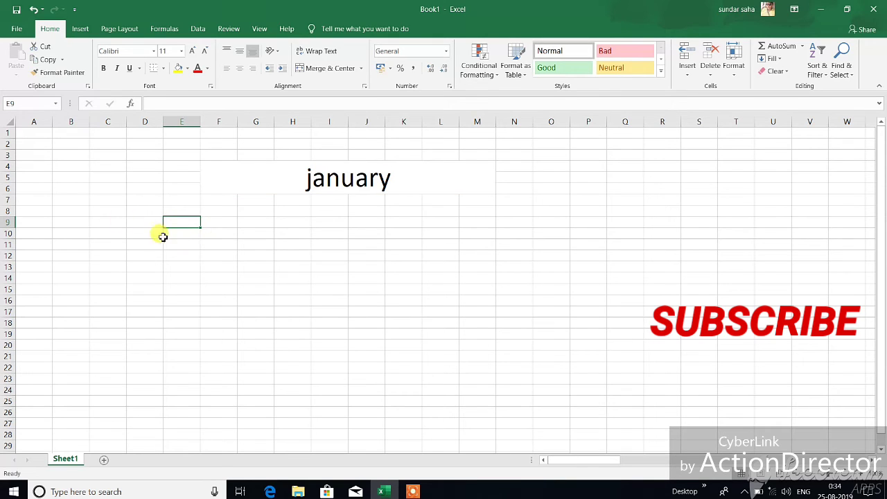
- Fill weekday names from Sunday in E9 down to E16, clearing the stray names in F9:K9
type("sunday")
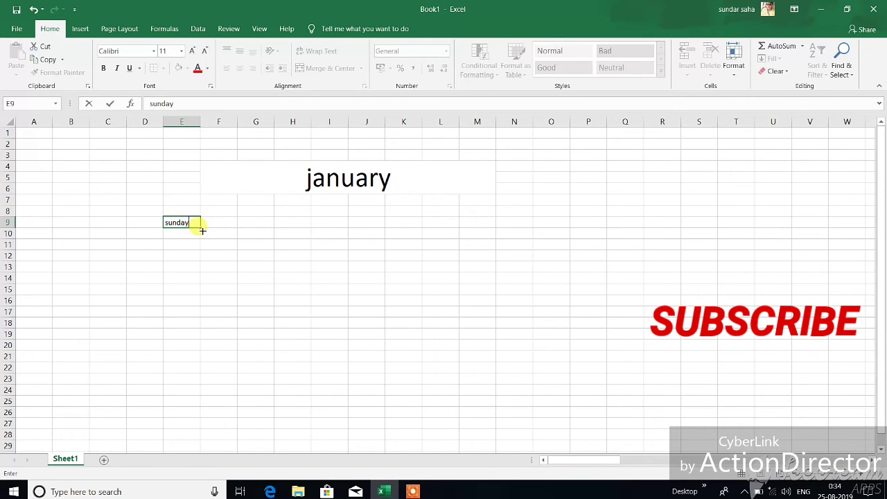
left_click_drag(201, 230, 415, 240)
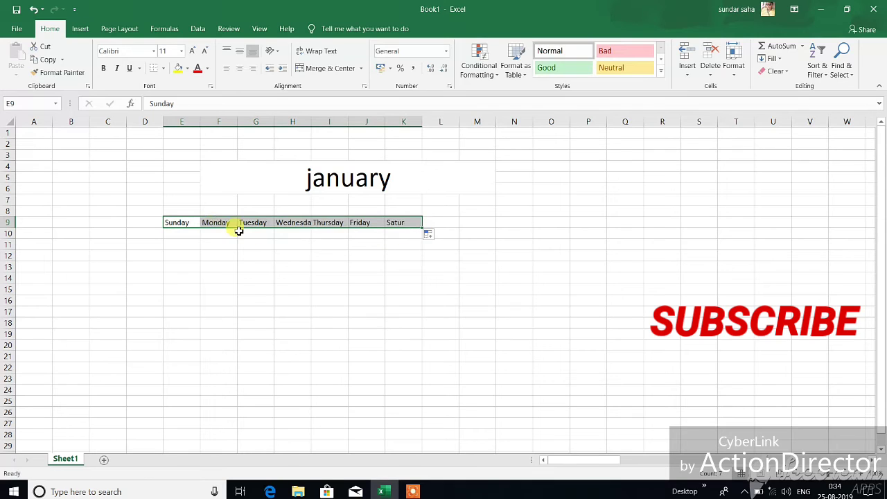
left_click(195, 223)
left_click_drag(201, 230, 196, 302)
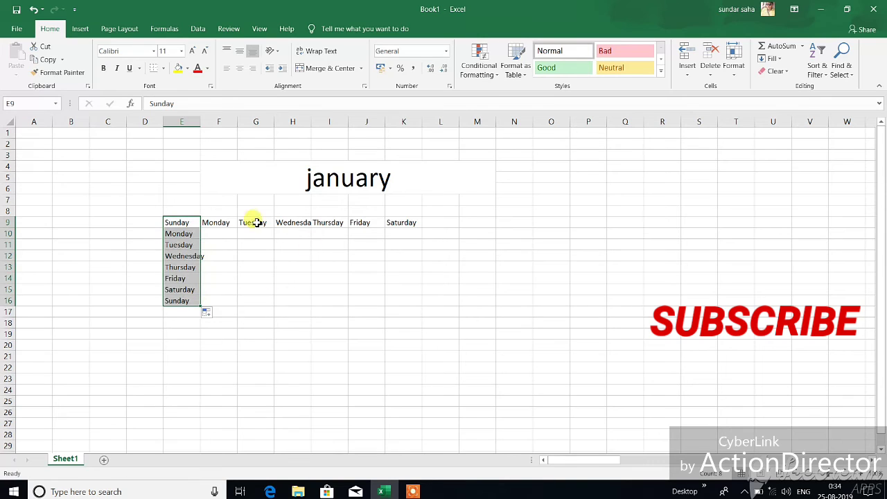
left_click(228, 236)
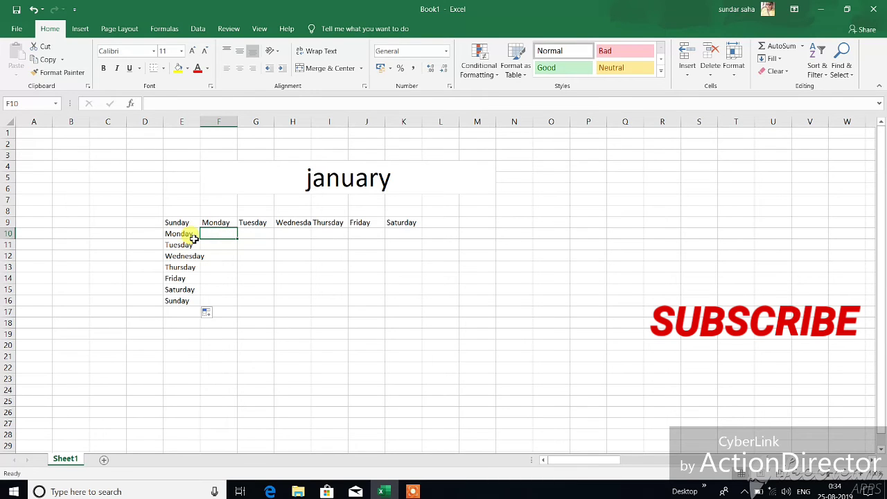
left_click_drag(220, 225, 410, 224)
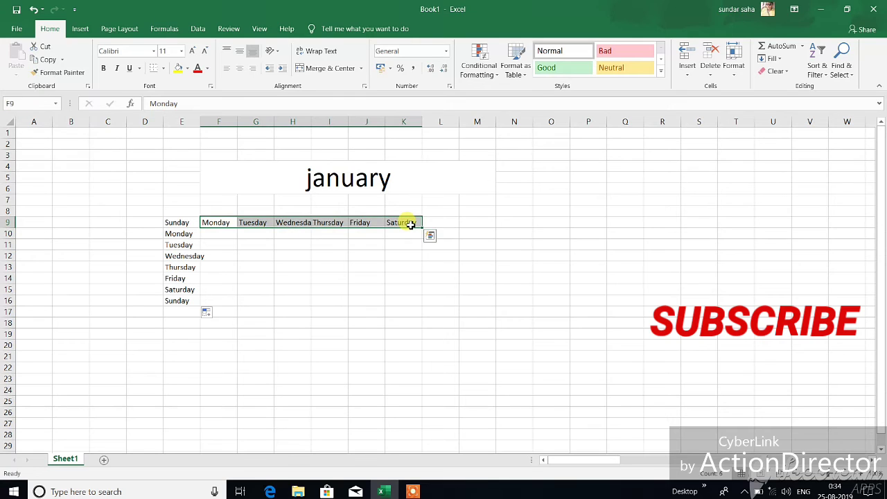
key("Delete")
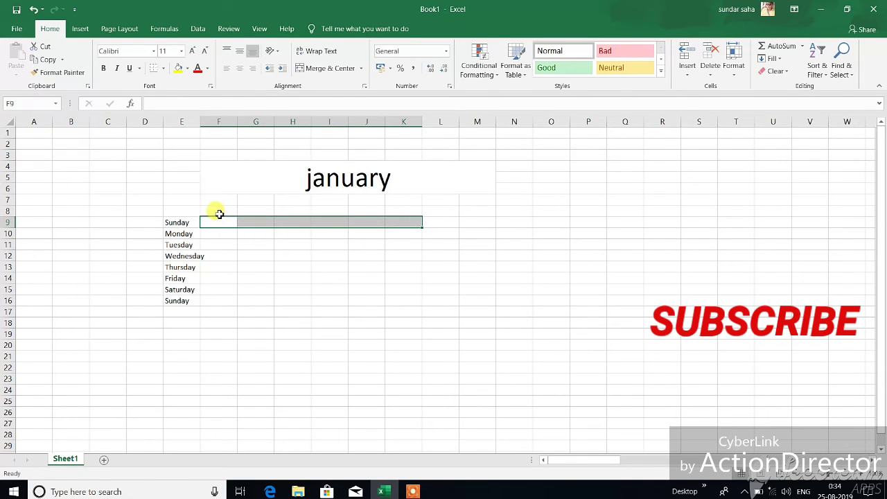
- Number the days 1–7 down F9:F15 from a 1, 2 start
type("1")
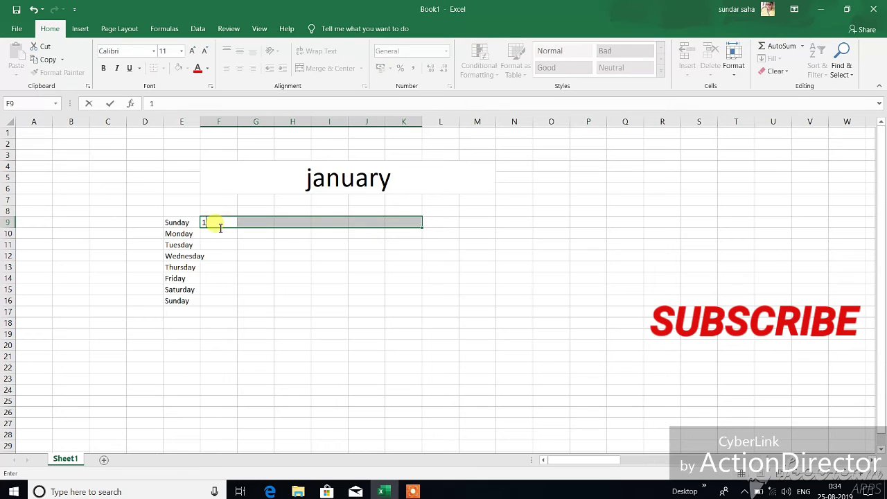
left_click(218, 233)
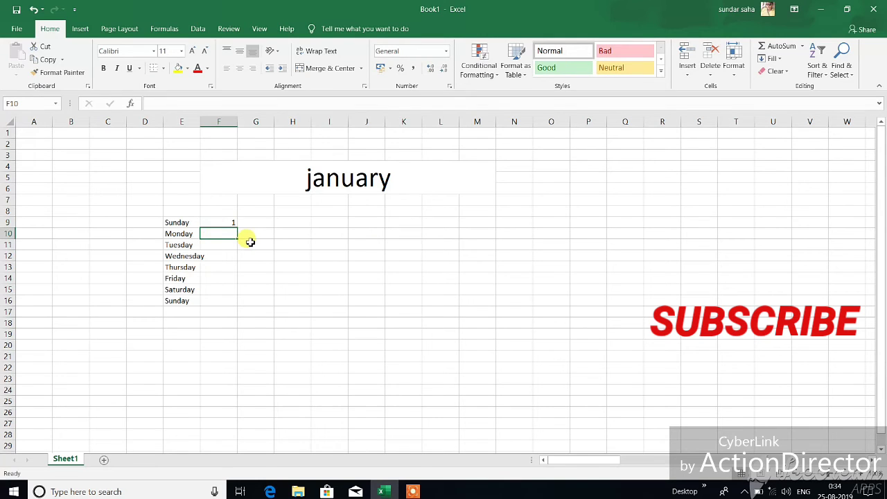
type("2")
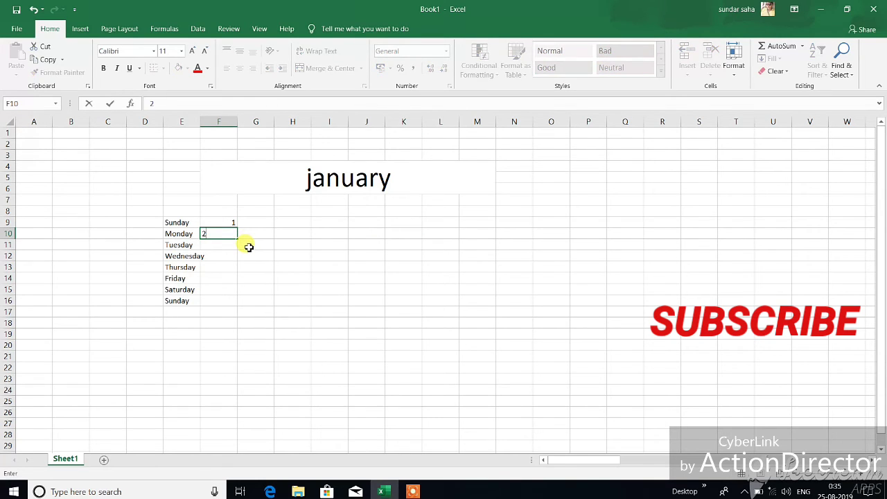
left_click(227, 222)
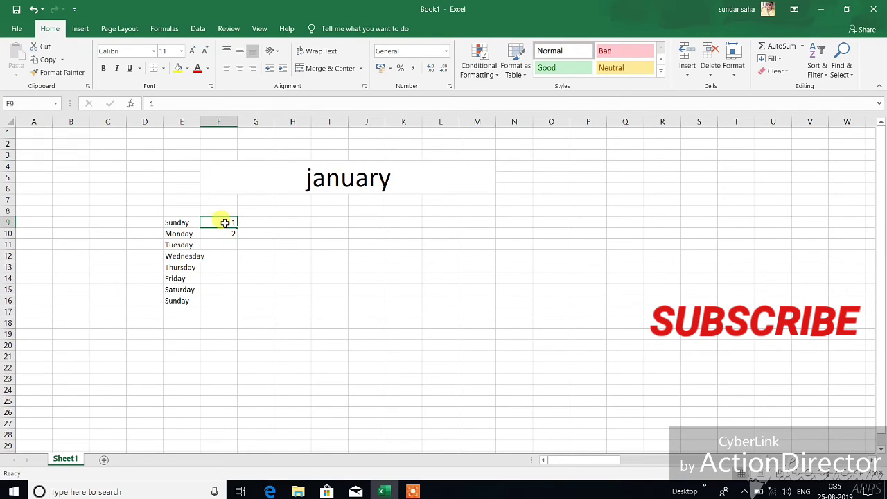
left_click_drag(236, 229, 236, 305)
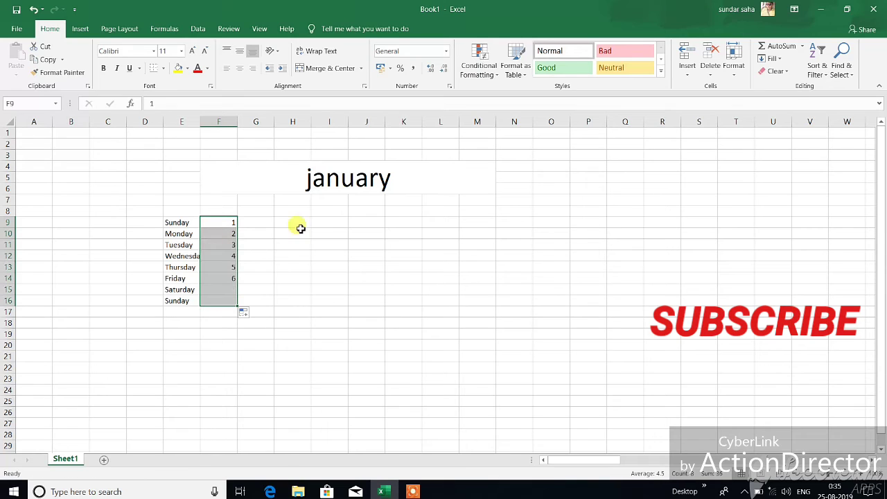
left_click(257, 227)
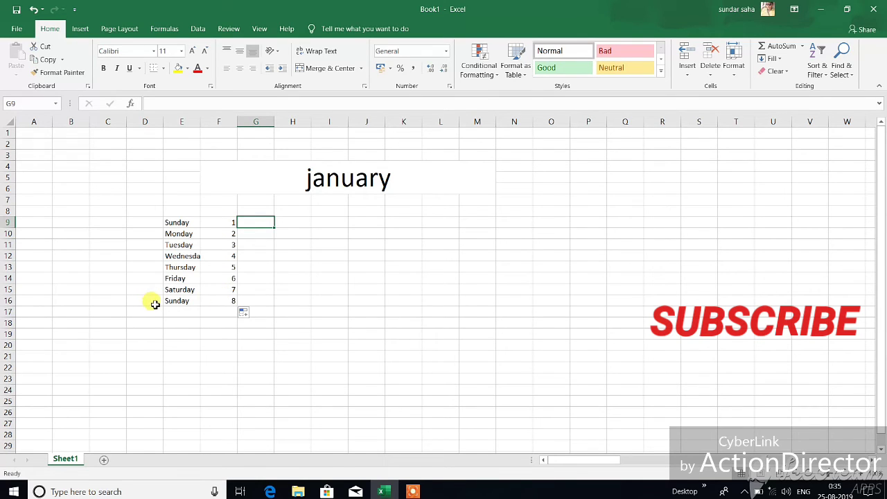
- Clear the extra Sunday in row 16 and enter 8 in G9
left_click(14, 300)
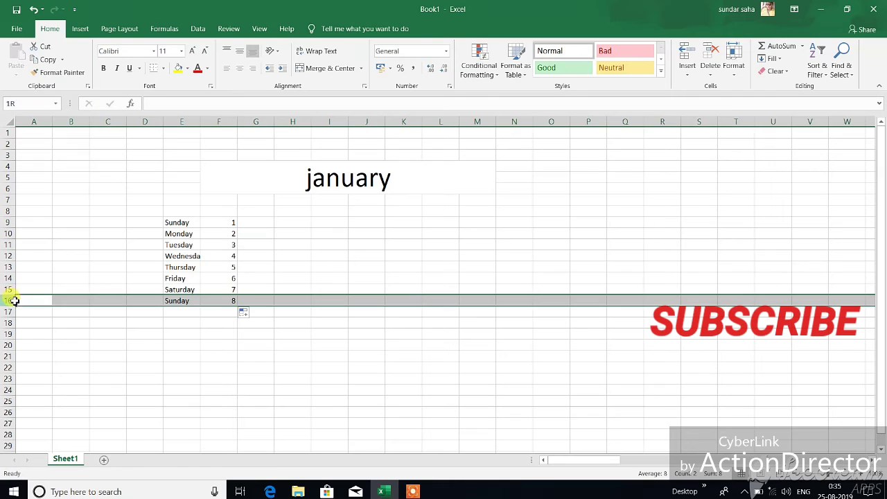
key("Delete")
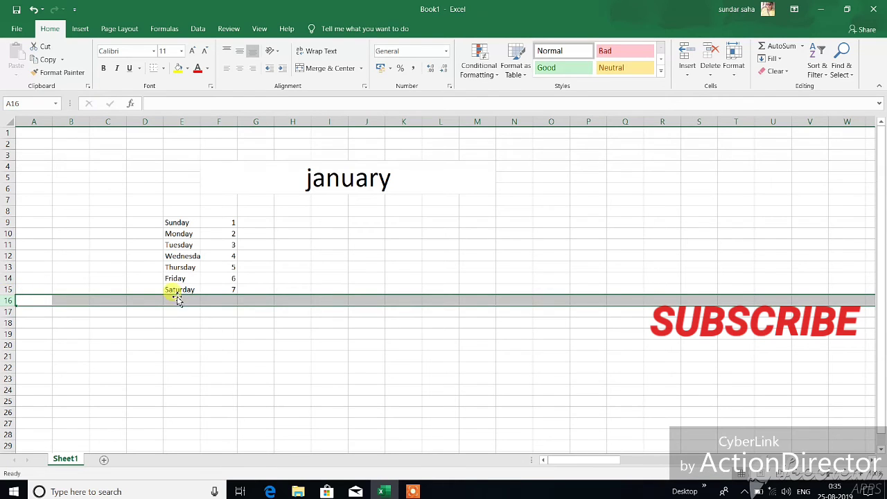
left_click(222, 290)
left_click(246, 221)
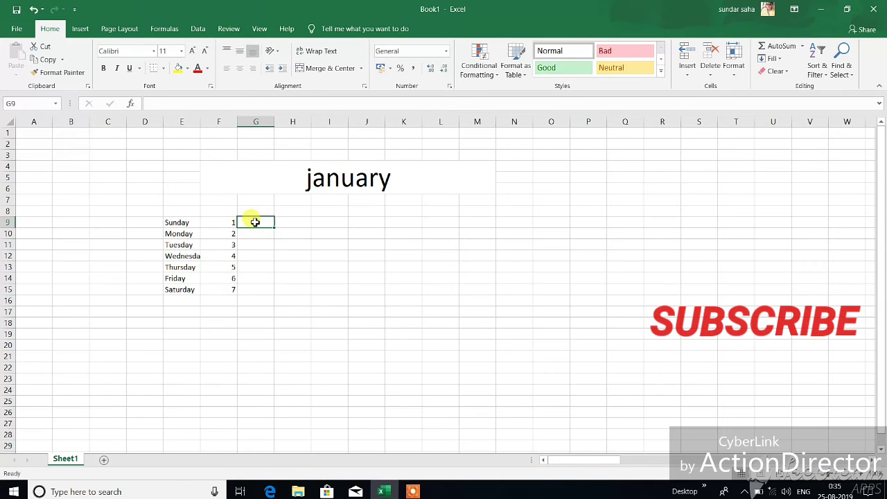
type("8")
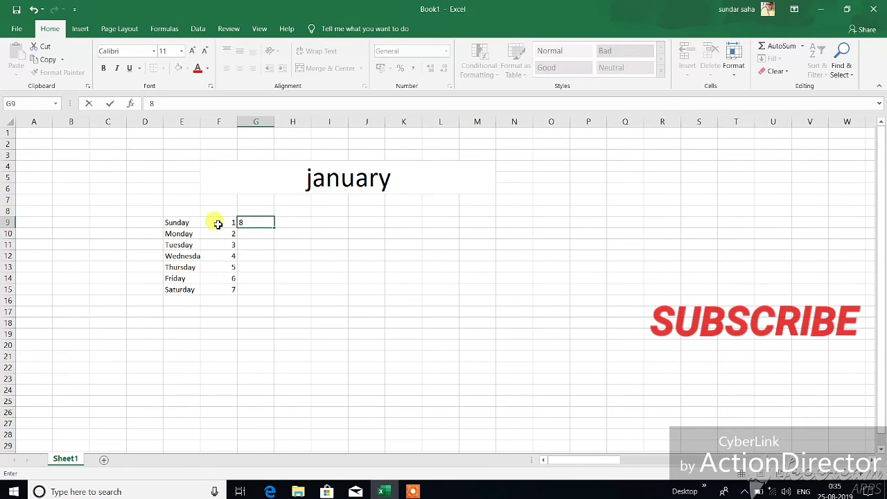
- Extend the Sunday row 1, 8 across to J9 as 15, 22, 29, then select F9:J15
left_click_drag(218, 223, 243, 223)
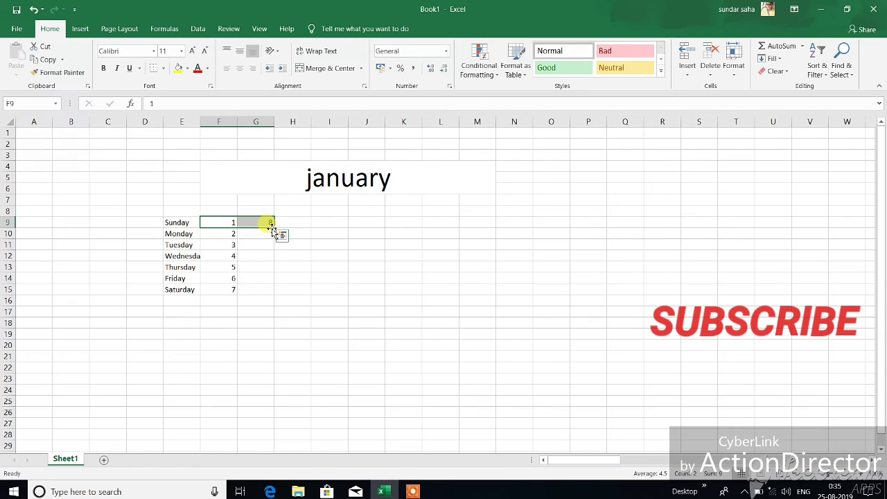
left_click_drag(276, 227, 378, 223)
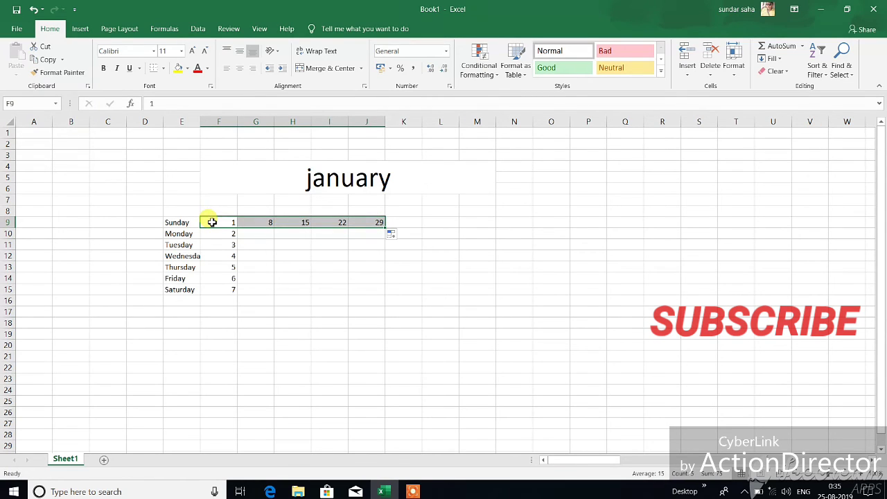
left_click(257, 254)
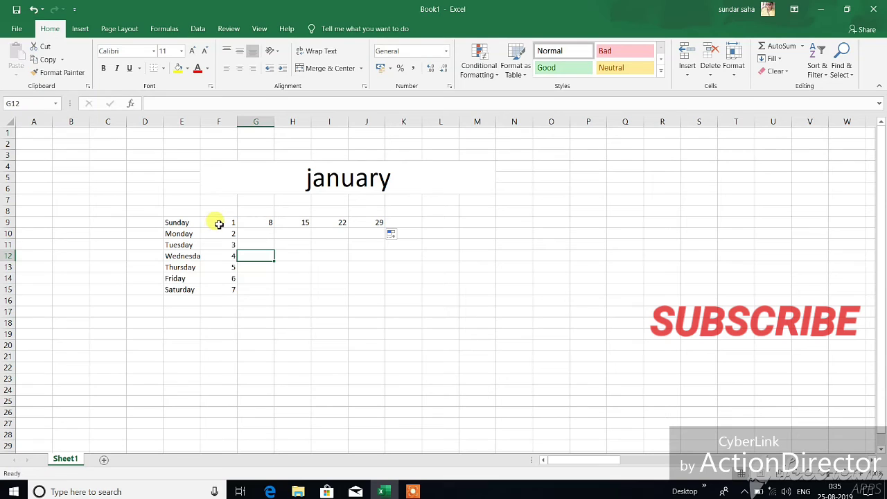
mouse_move(219, 224)
left_mouse_down()
mouse_move(232, 291)
mouse_move(374, 292)
left_mouse_up()
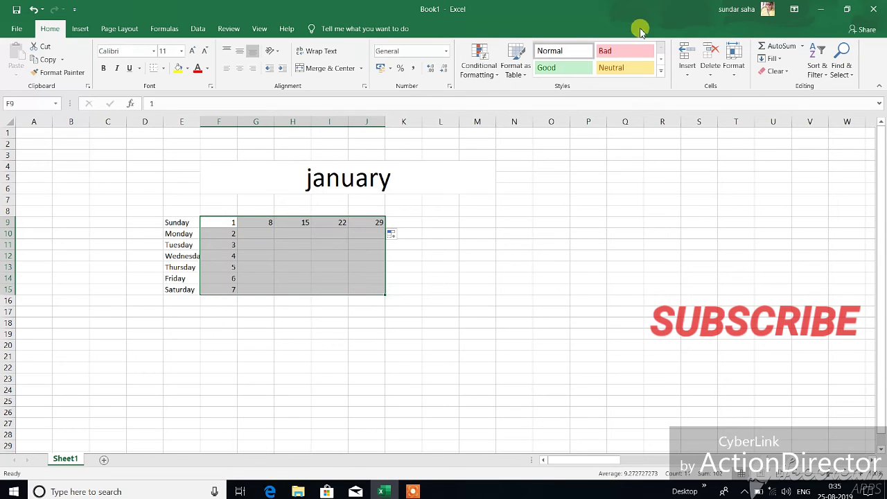
- Fill F9:J15 as a daily date series in columns, step 1, stop value 31
left_click(772, 58)
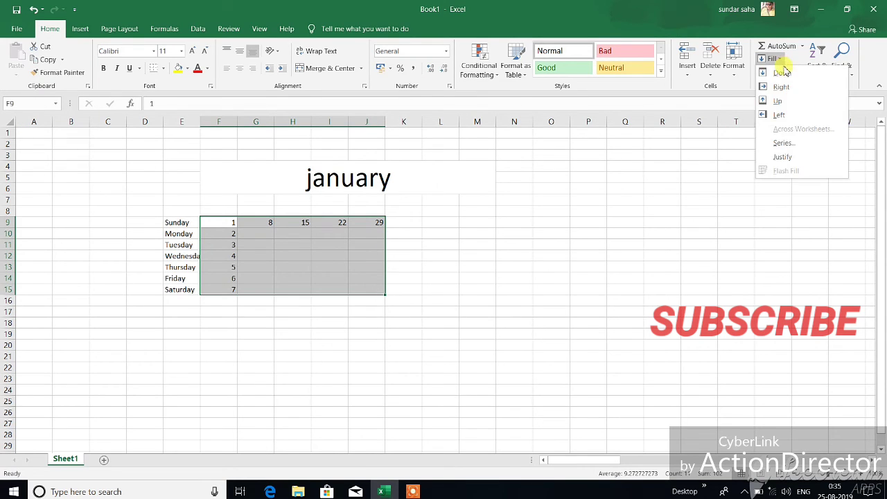
left_click(788, 144)
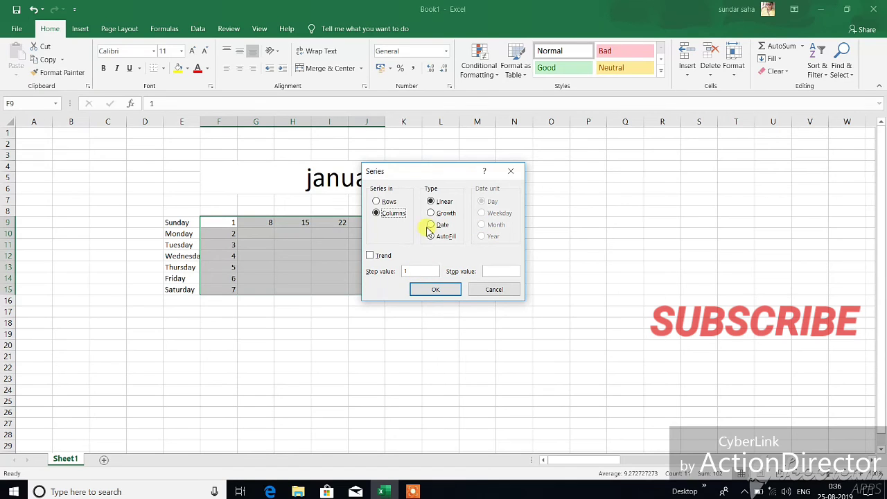
left_click(431, 225)
type("31")
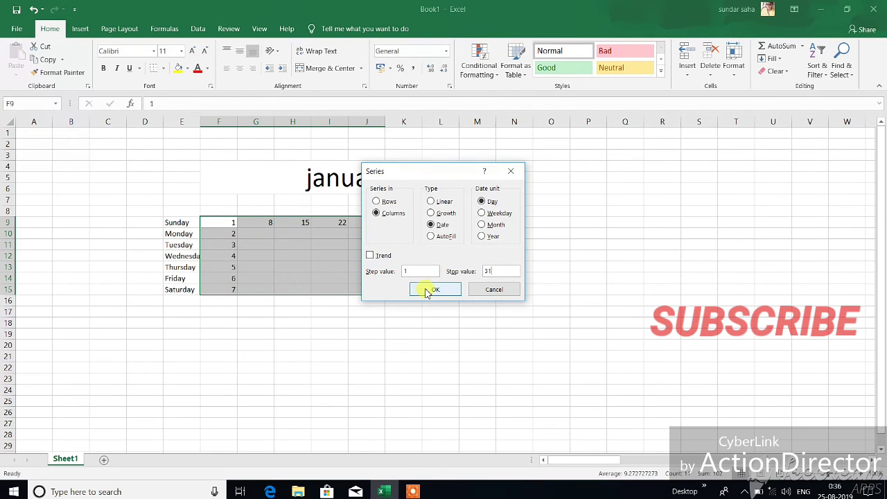
left_click(425, 289)
left_click(440, 233)
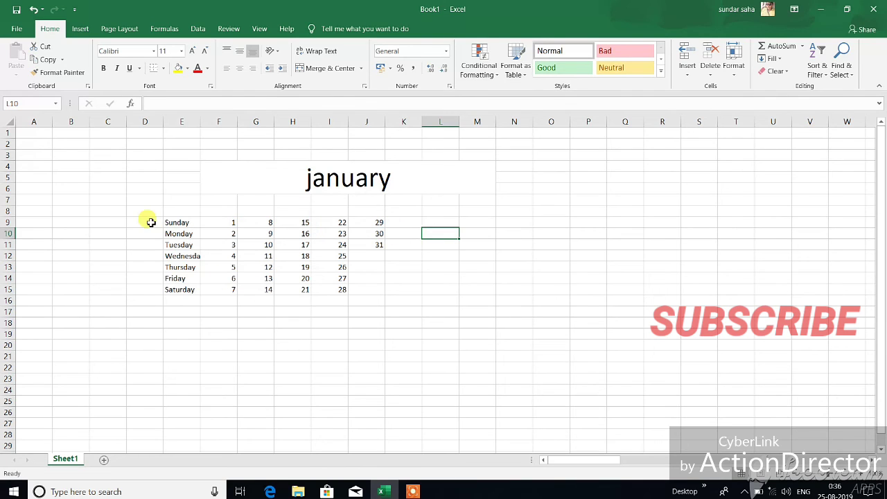
- Give the Sunday dates in F9:J9 a red fill with white font
left_click_drag(208, 223, 368, 226)
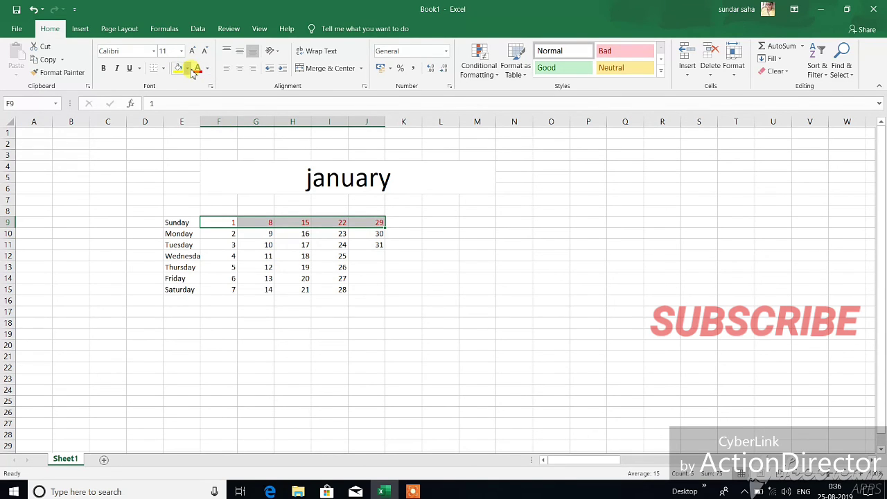
left_click(192, 72)
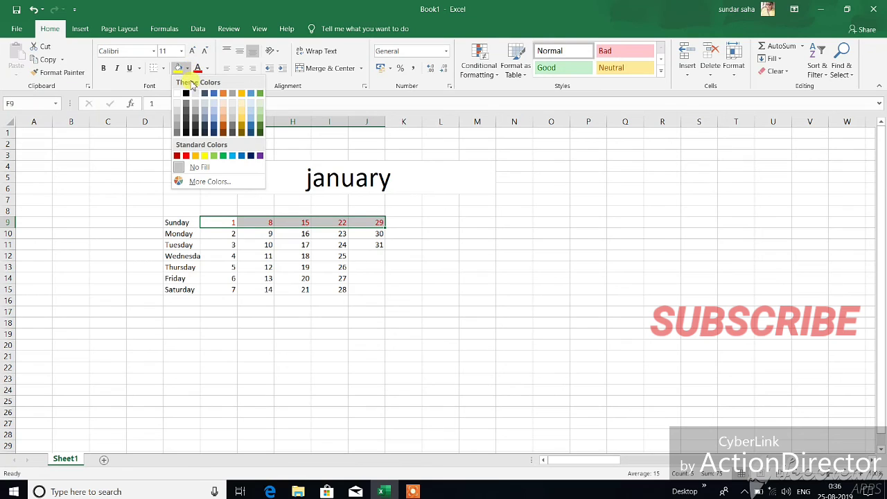
left_click(183, 155)
left_click(390, 285)
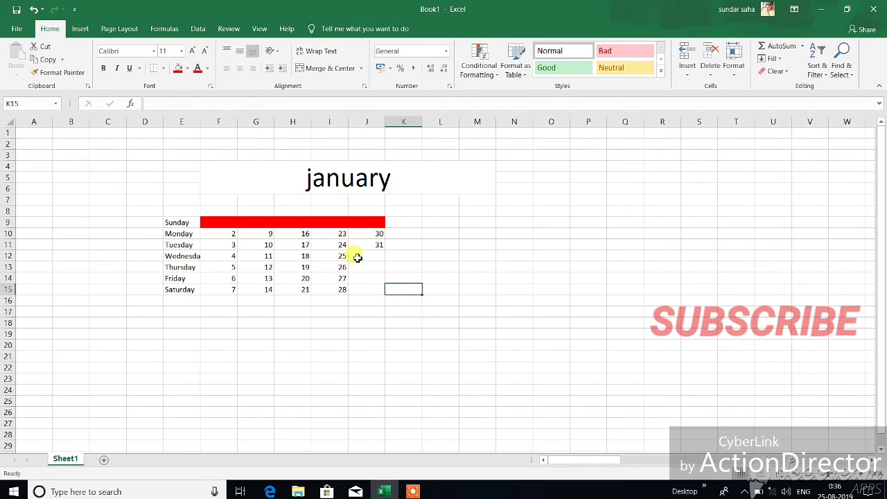
left_click_drag(212, 221, 364, 223)
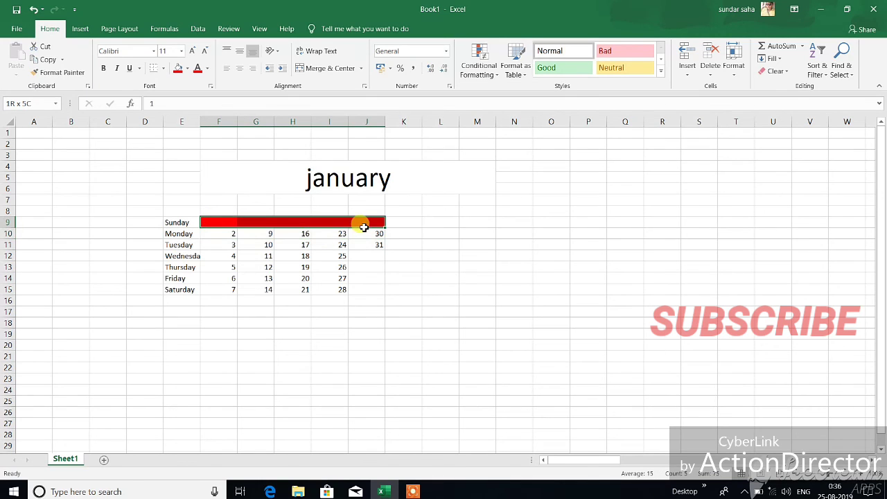
left_click(206, 68)
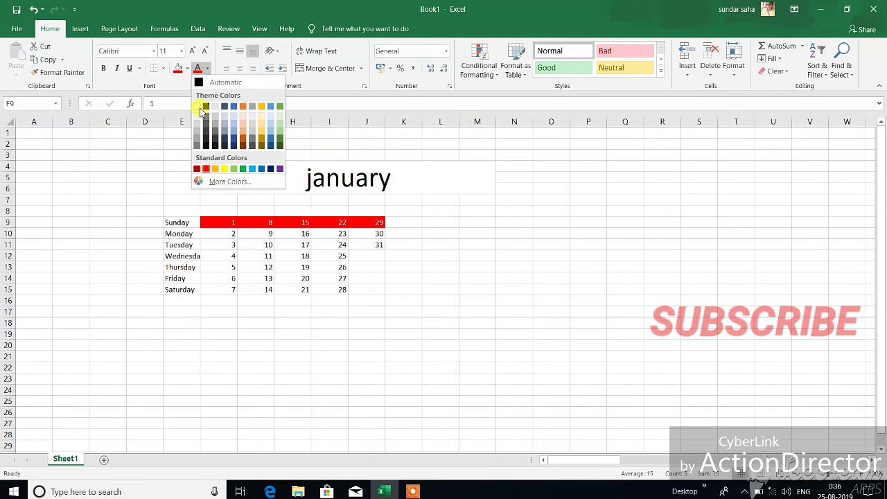
left_click(198, 107)
left_click(471, 321)
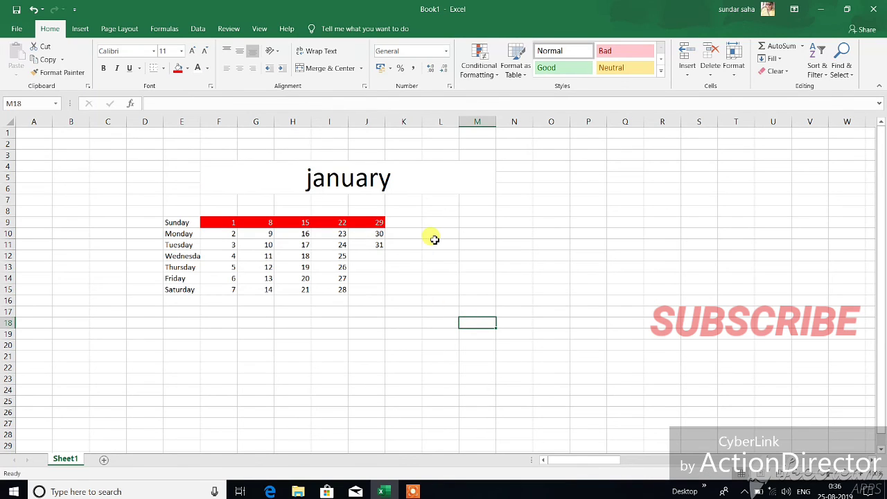
- Highlight the date 18 in H12 with red fill
left_click(303, 253)
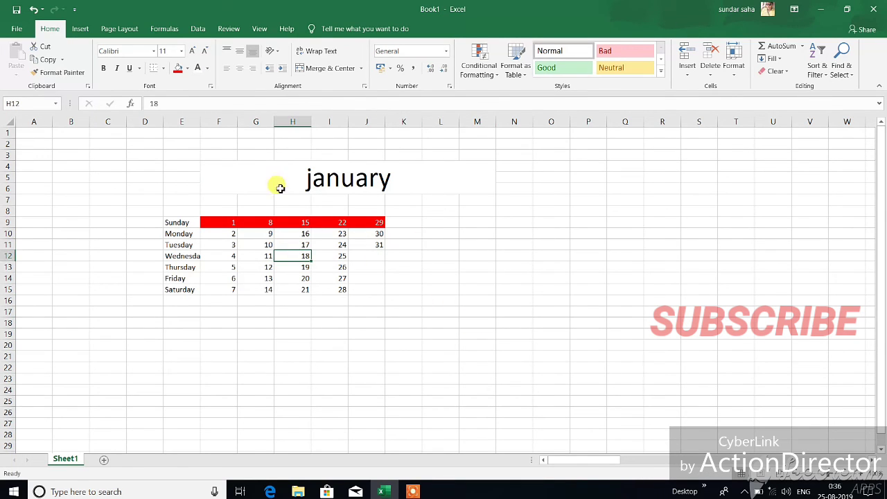
left_click(400, 266)
left_click(541, 316)
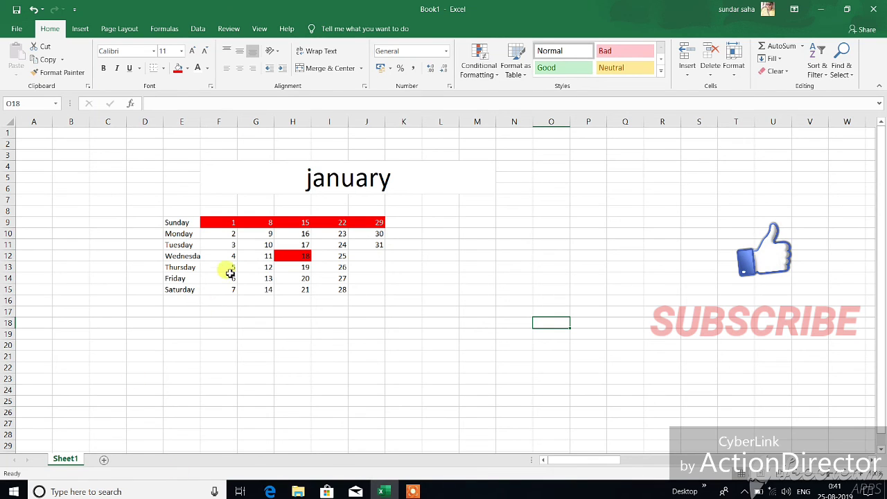
- Drag column E's header border wider so all weekday names display fully
left_click(405, 255)
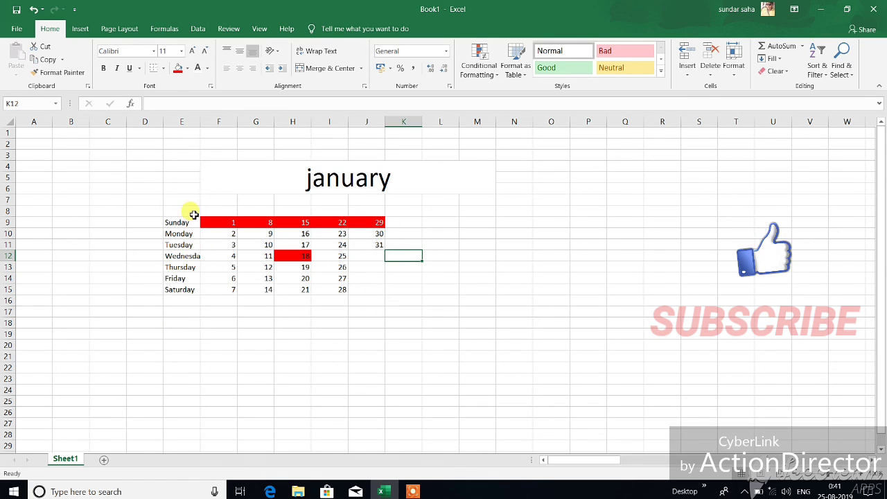
left_click(185, 122)
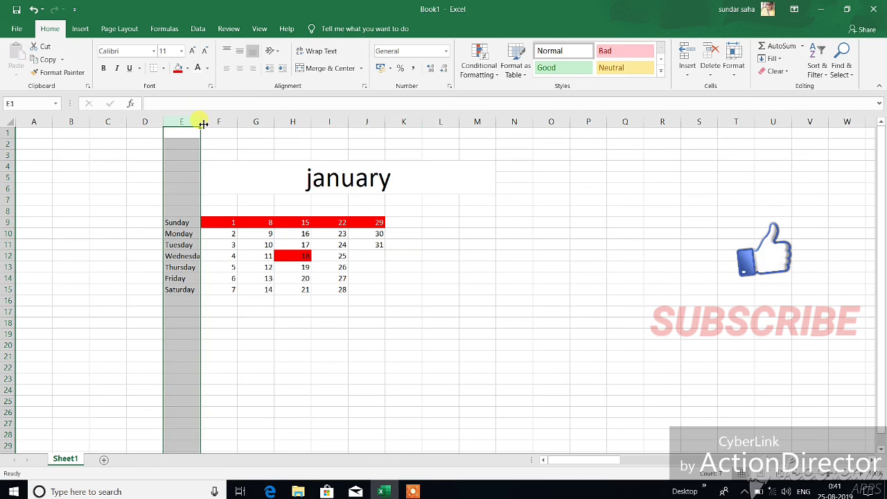
left_click_drag(201, 123, 207, 123)
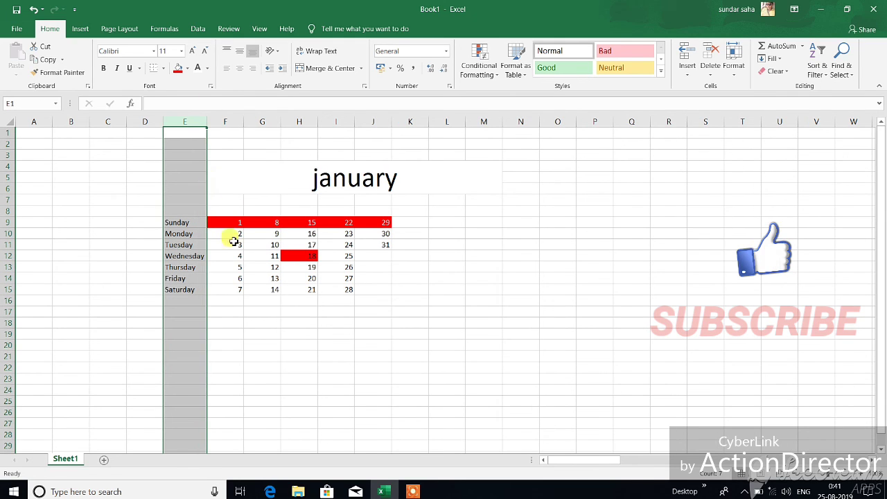
left_click_drag(218, 302, 215, 312)
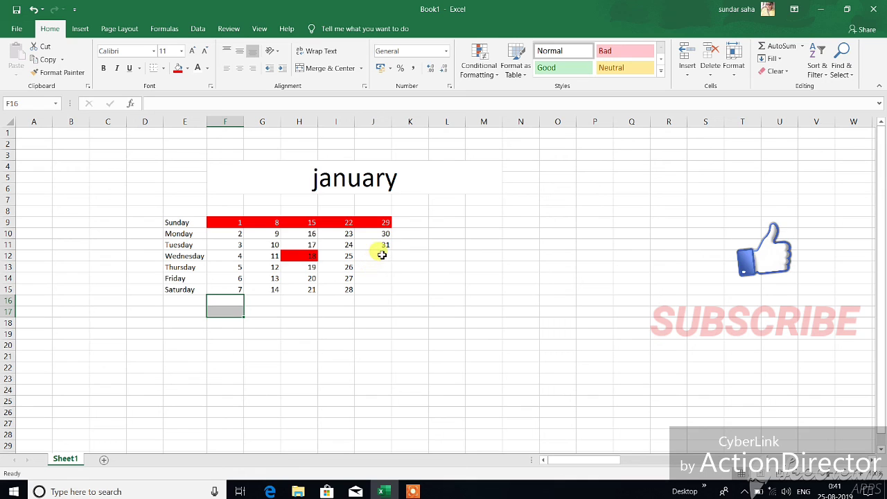